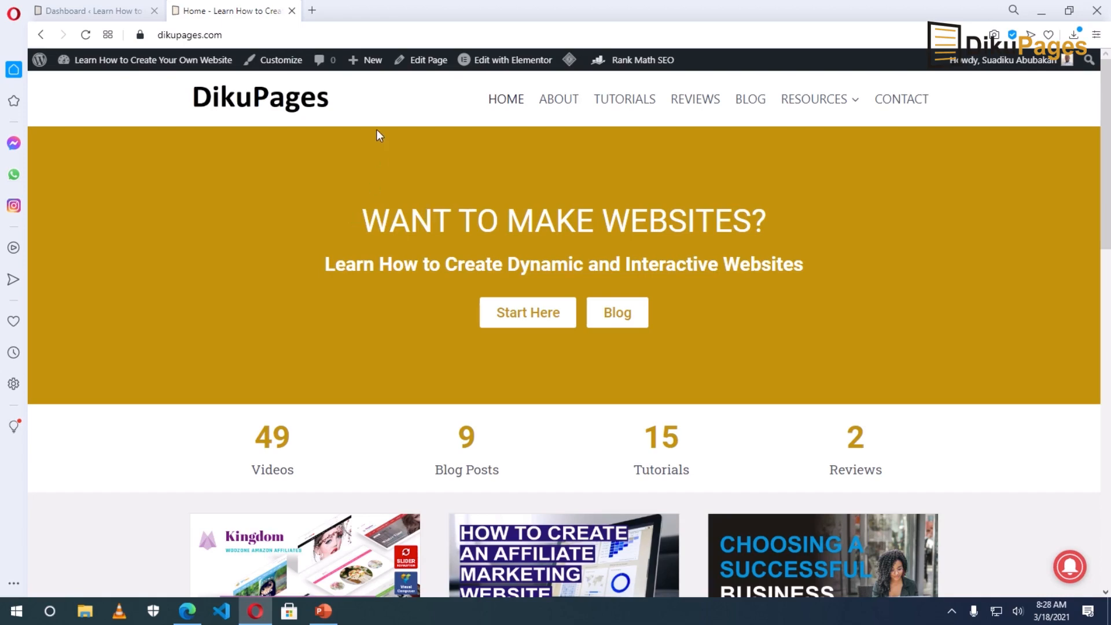
- Open the form for adding a new product from the site's admin dashboard
mouse_move(372, 68)
click(87, 10)
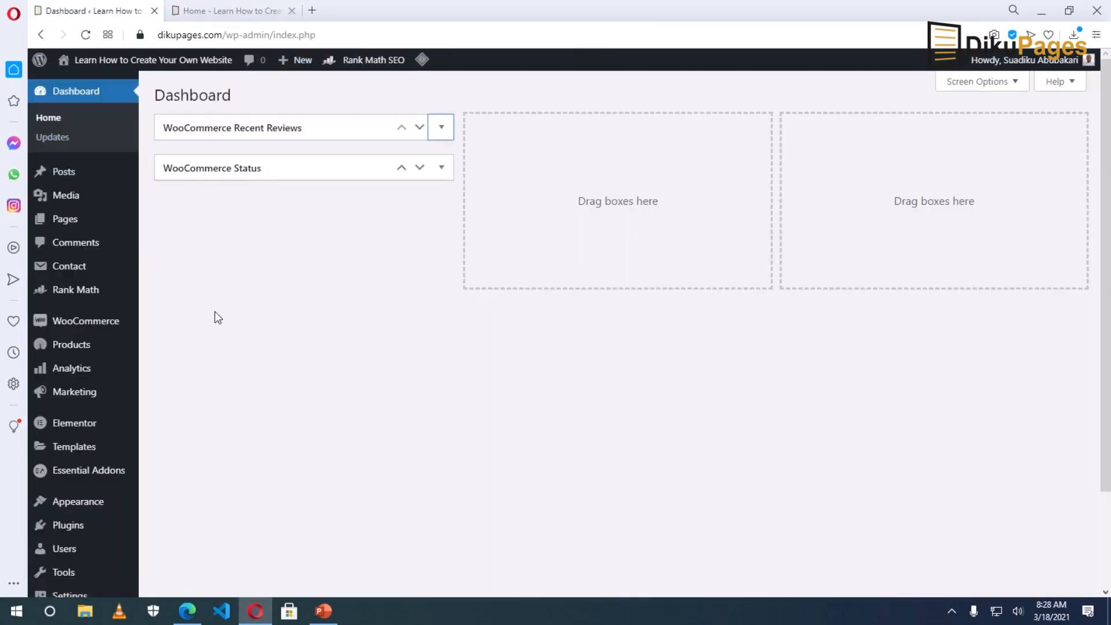
mouse_move(54, 349)
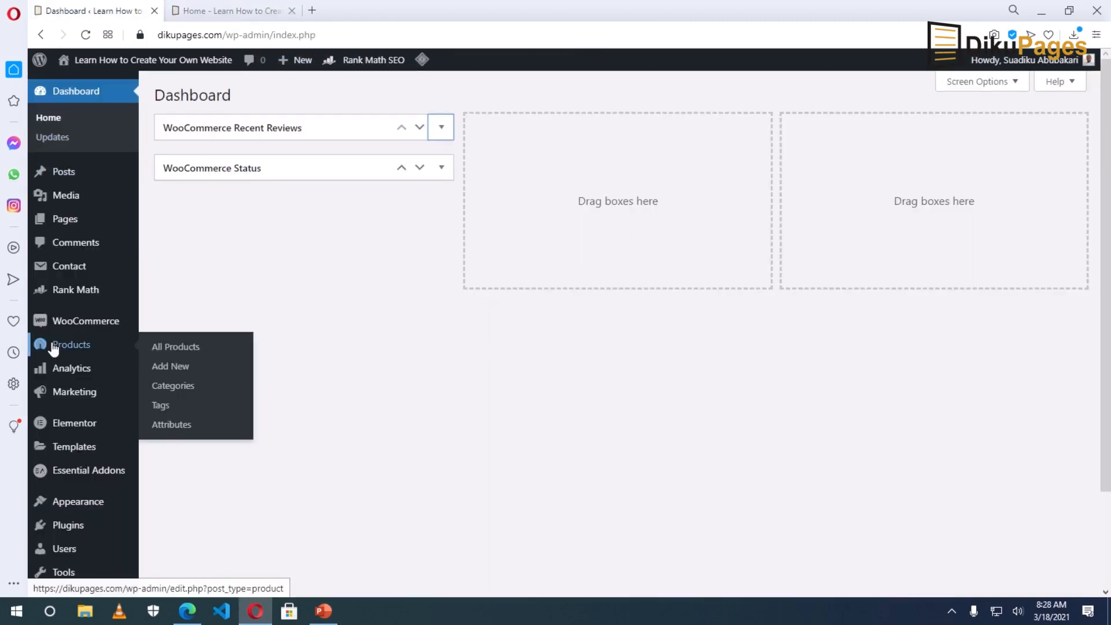
click(173, 371)
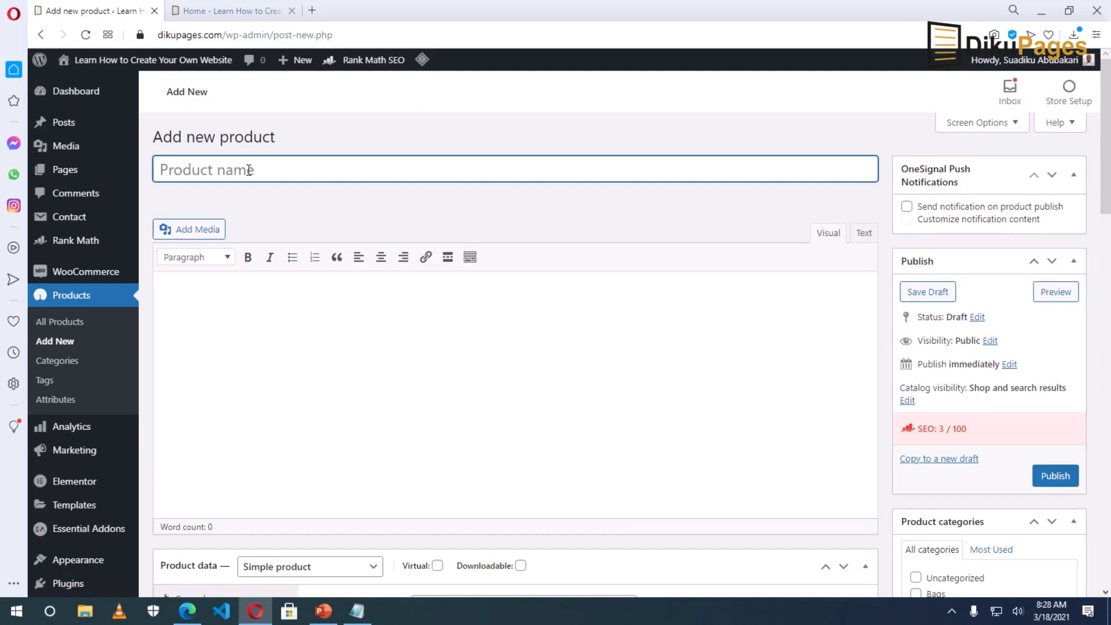
- Name the product "2-Hour Skype Session with" followed by the coach's first name, spelling "Session" correctly
text(2-Hour)
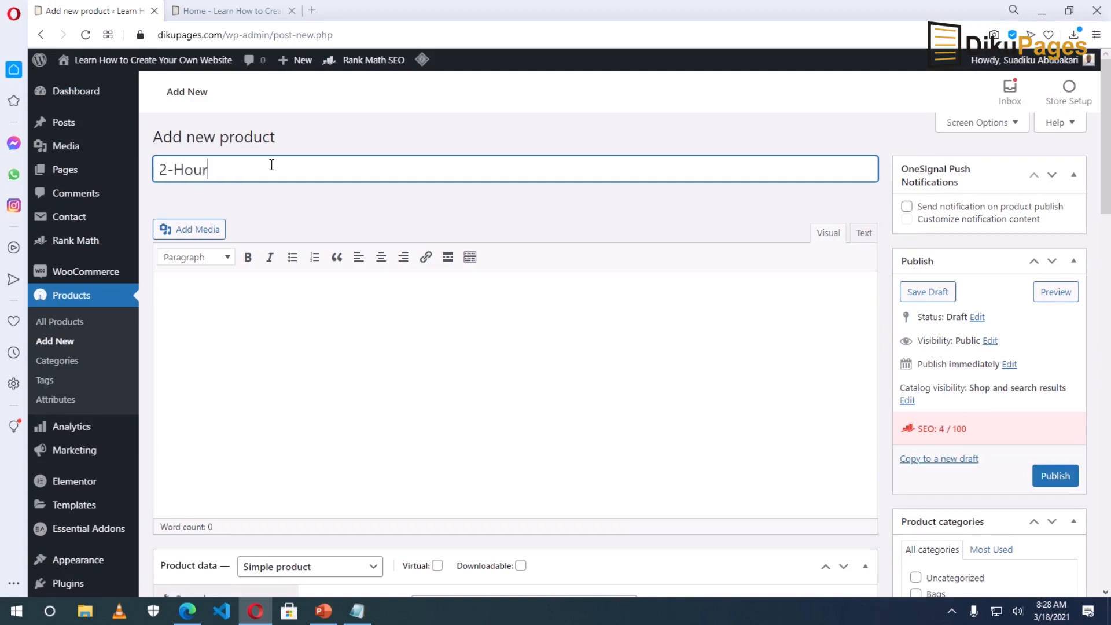
text( Skype Sesssion with )
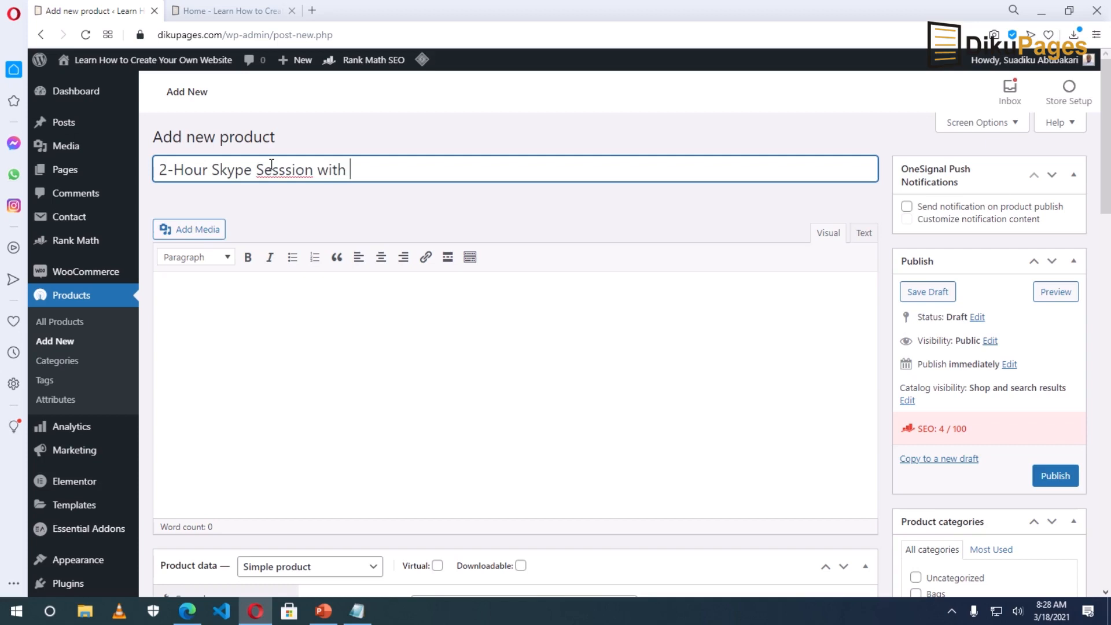
text(Suadik)
click(285, 170)
key(BackSpace)
key(BackSpace)
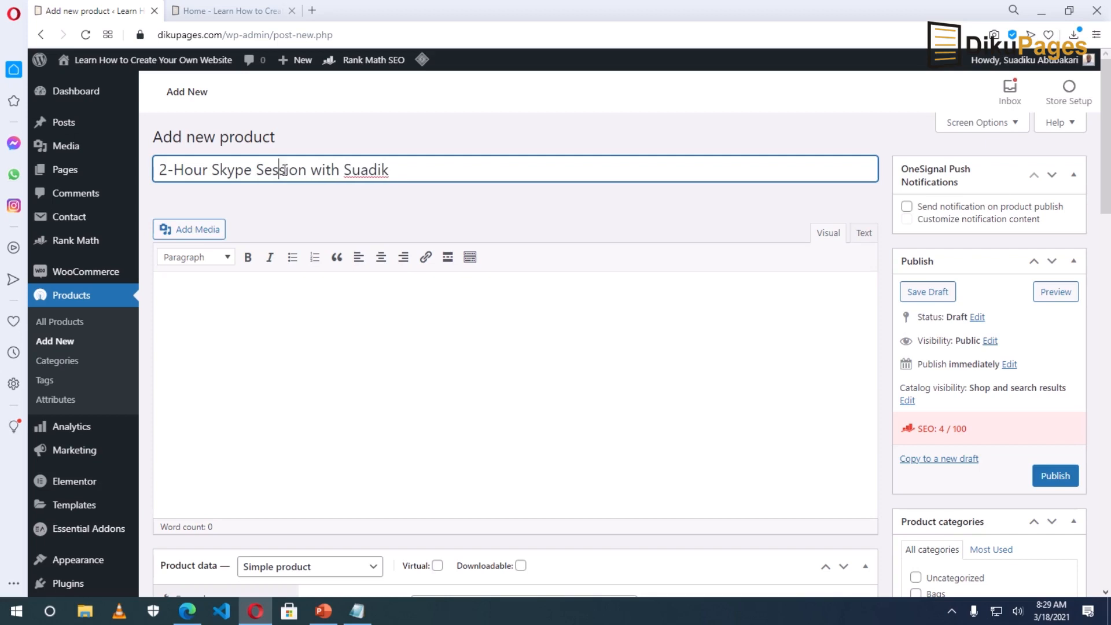
- Copy all the text of the Notepad file "dummy text" into the product description and start a new paragraph at "Duis aute"
click(246, 332)
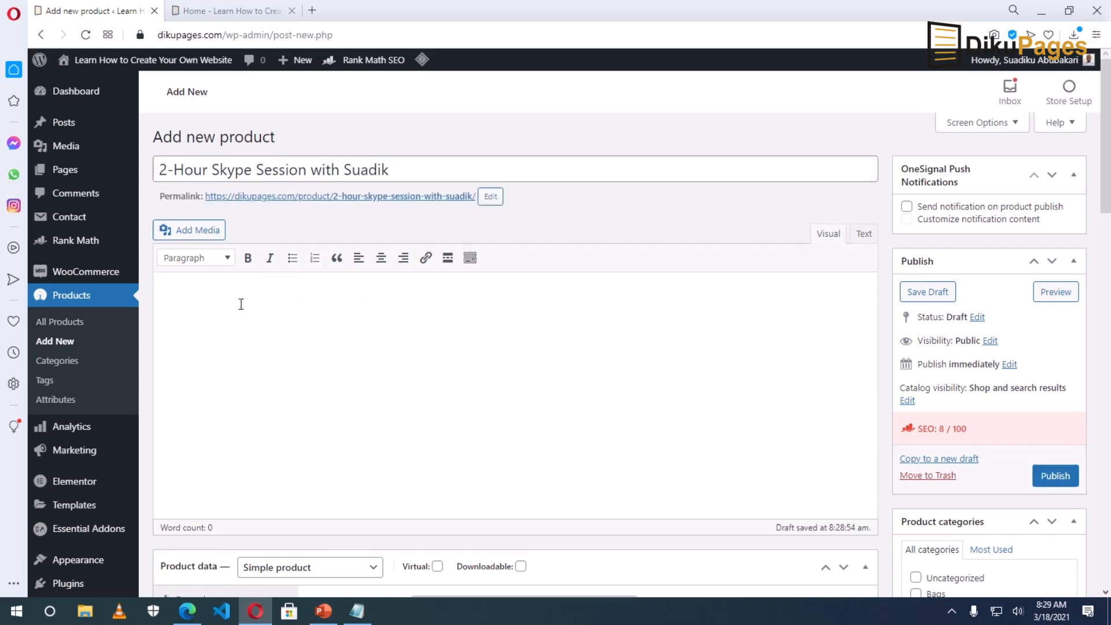
click(357, 611)
key(ctrl+a)
key(ctrl+c)
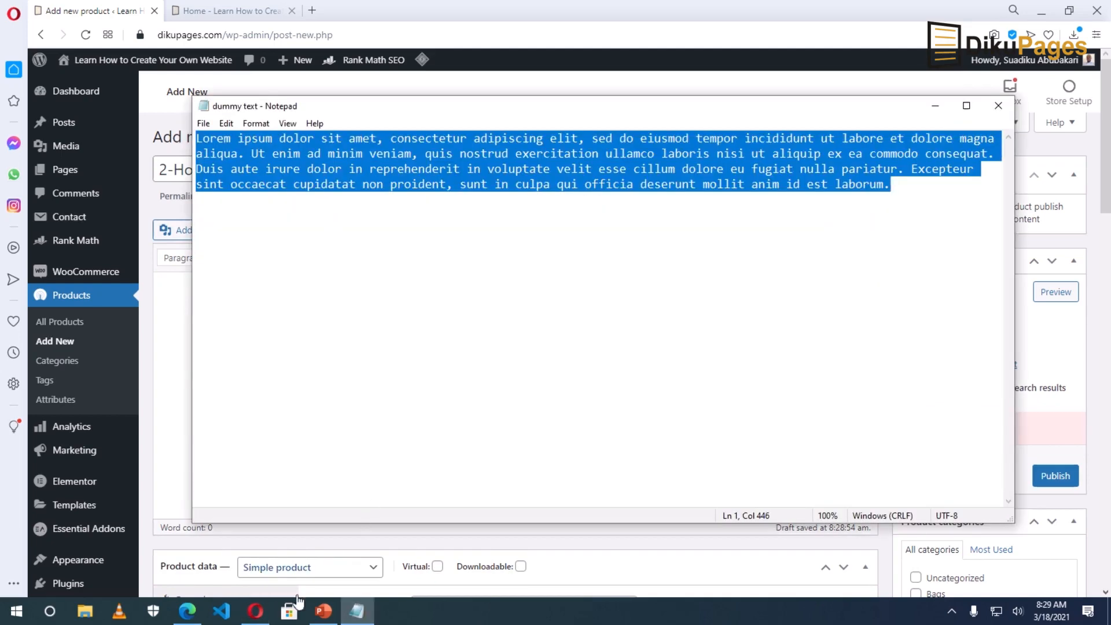
click(259, 617)
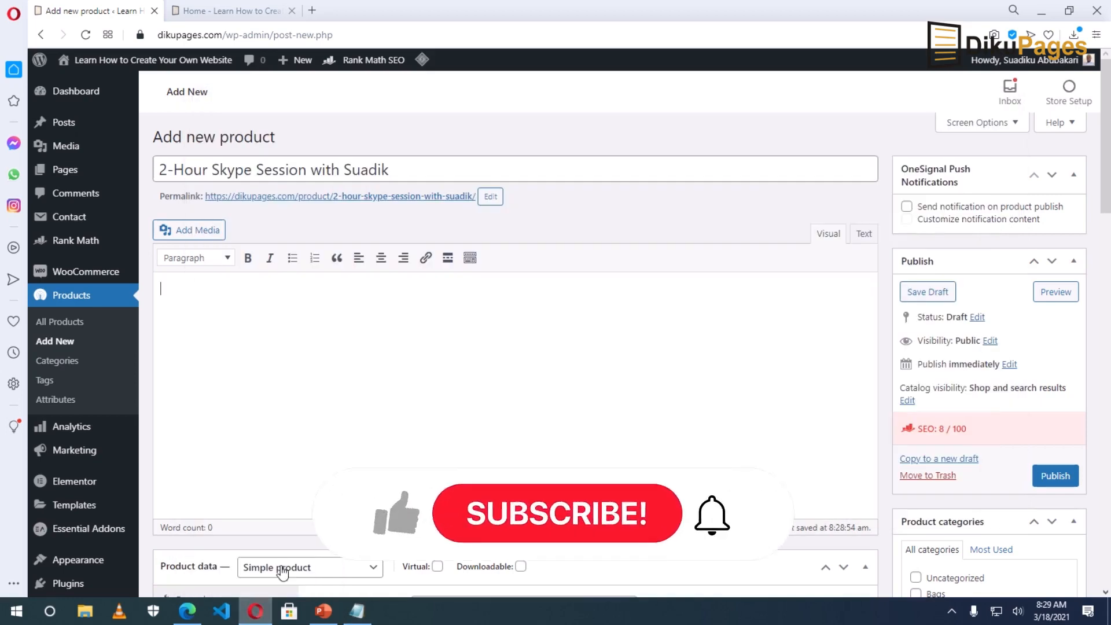
key(ctrl+v)
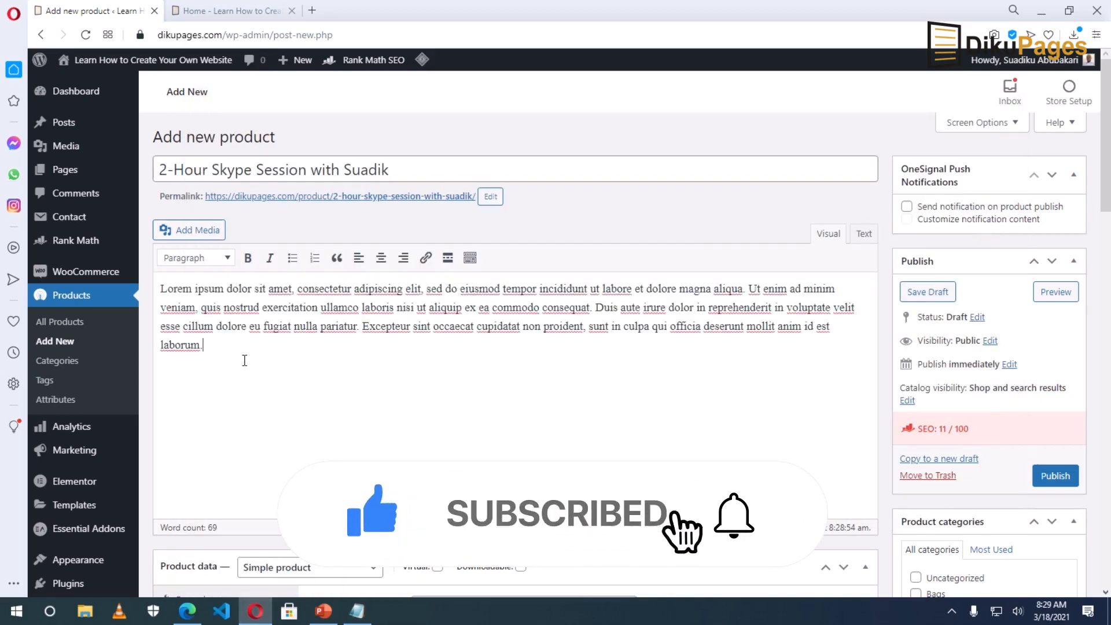
click(598, 309)
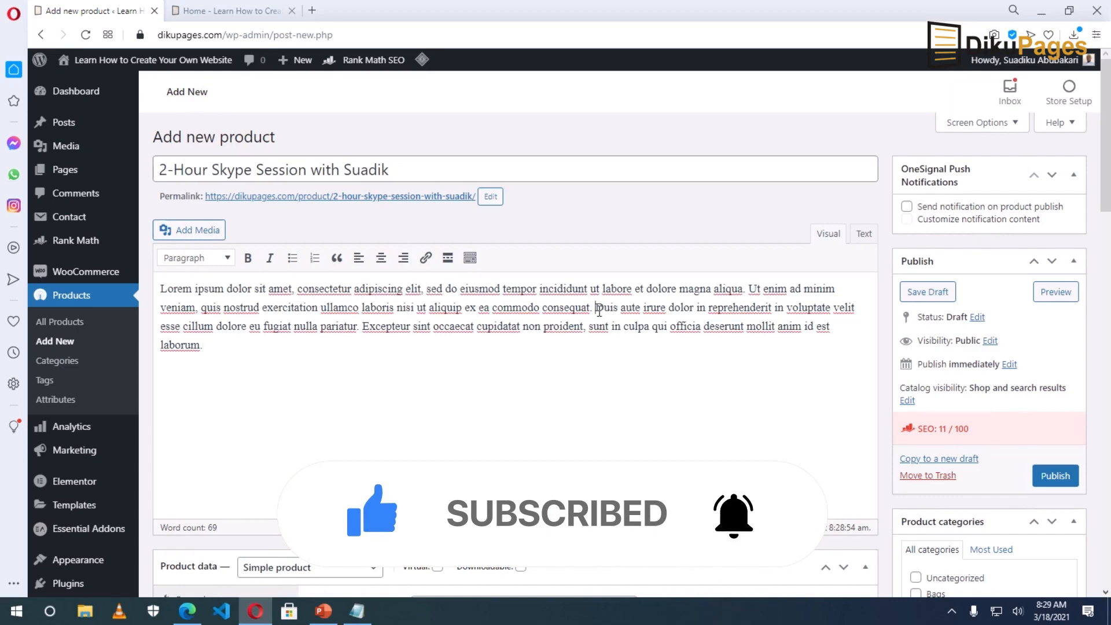
key(Return)
- Mark the simple product as virtual and set its regular price to £185
scroll(185, 442, down, 1)
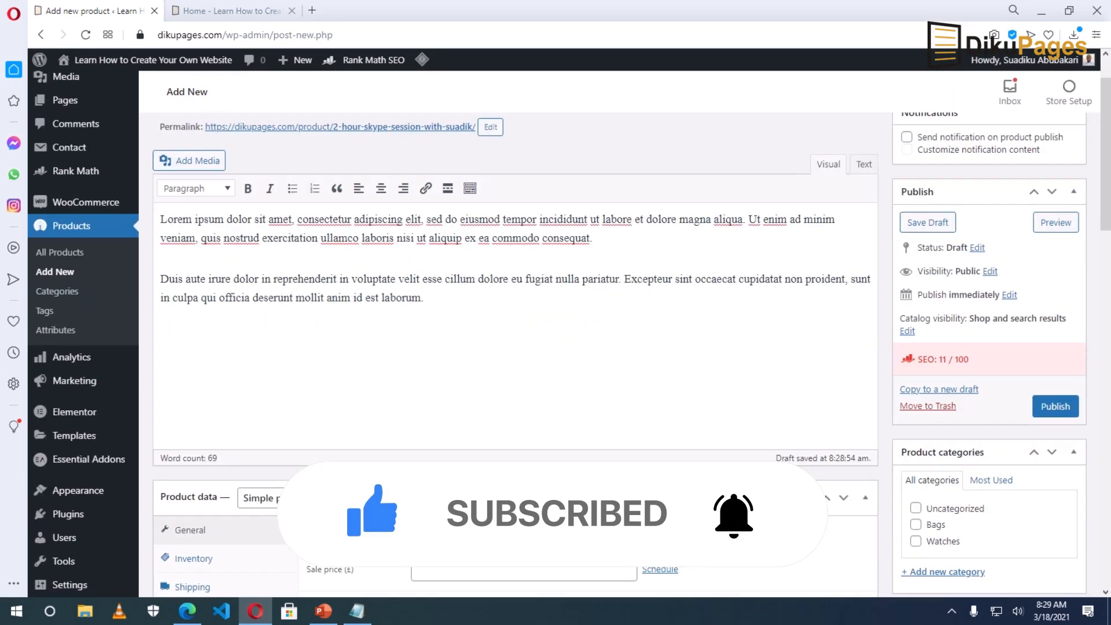
scroll(186, 441, down, 1)
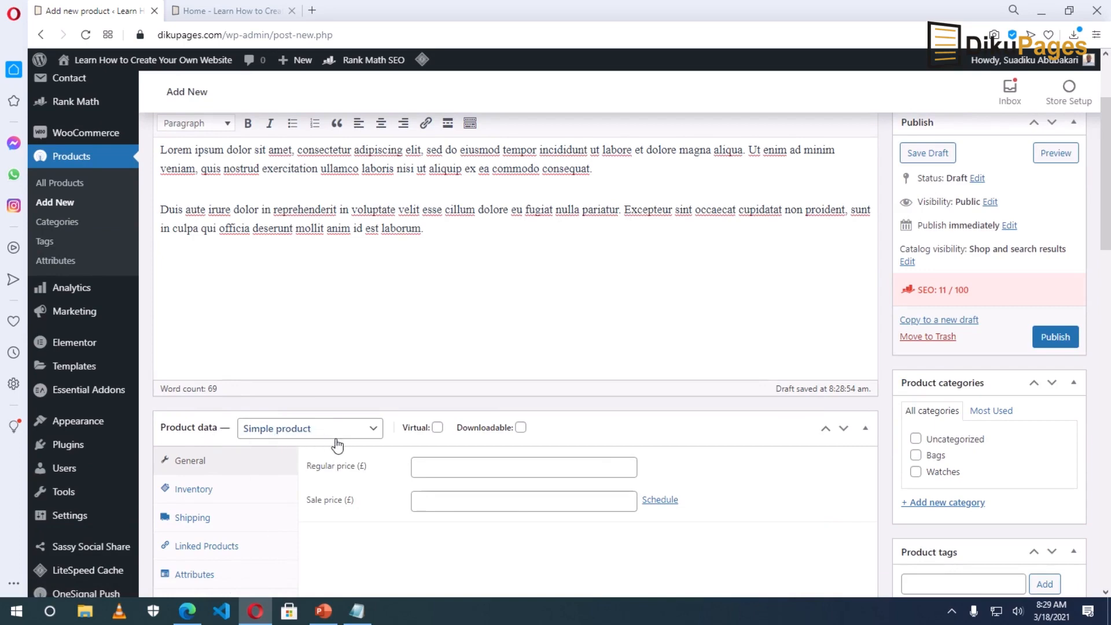
click(438, 428)
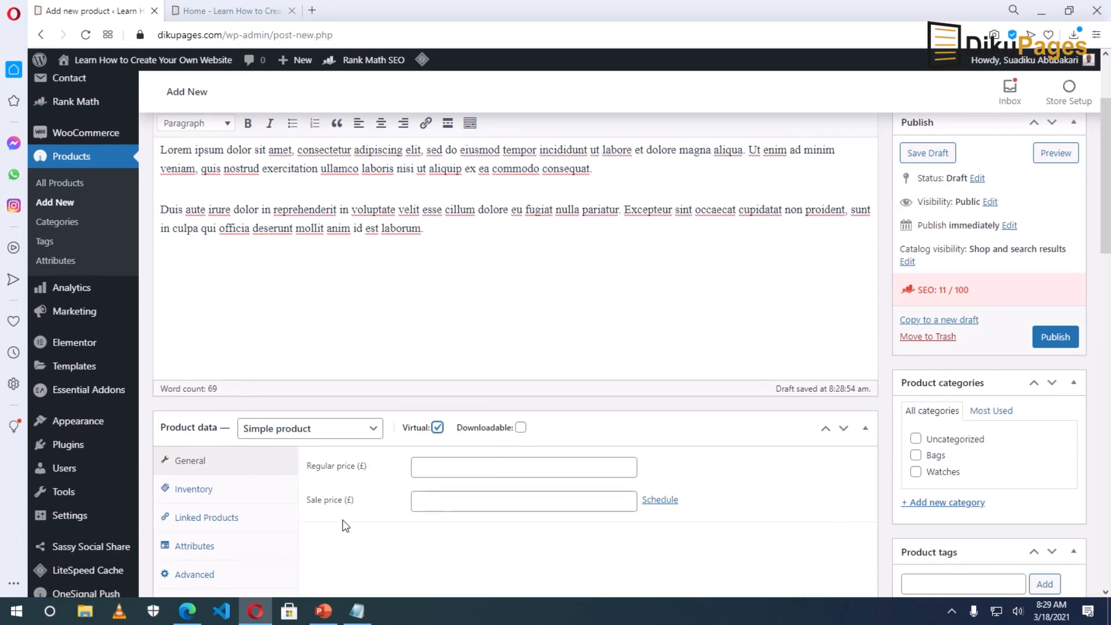
click(449, 468)
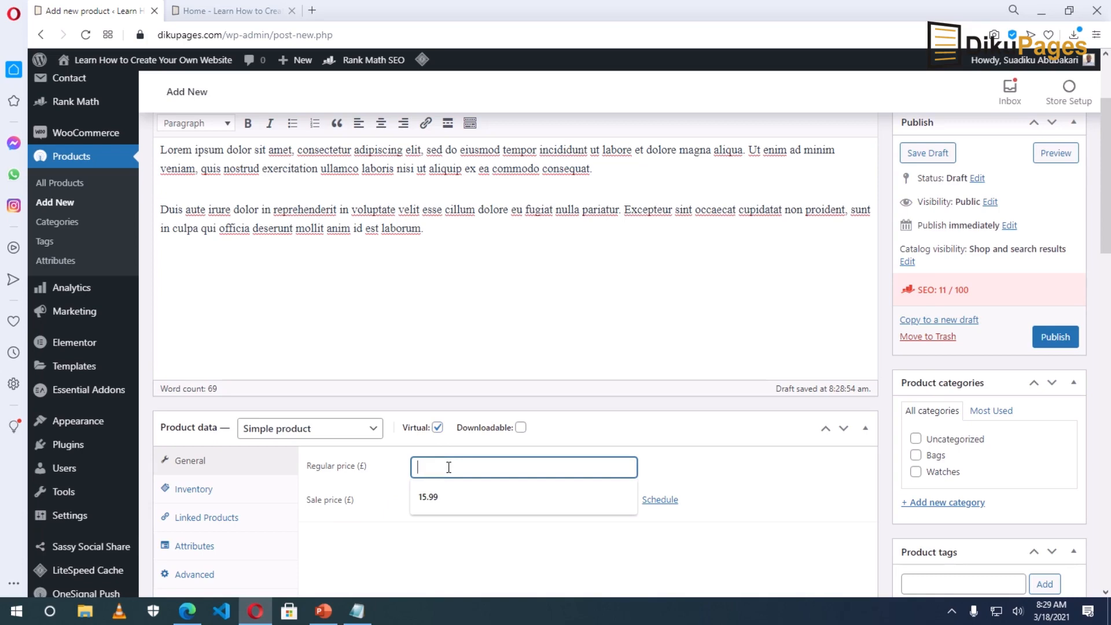
text(185)
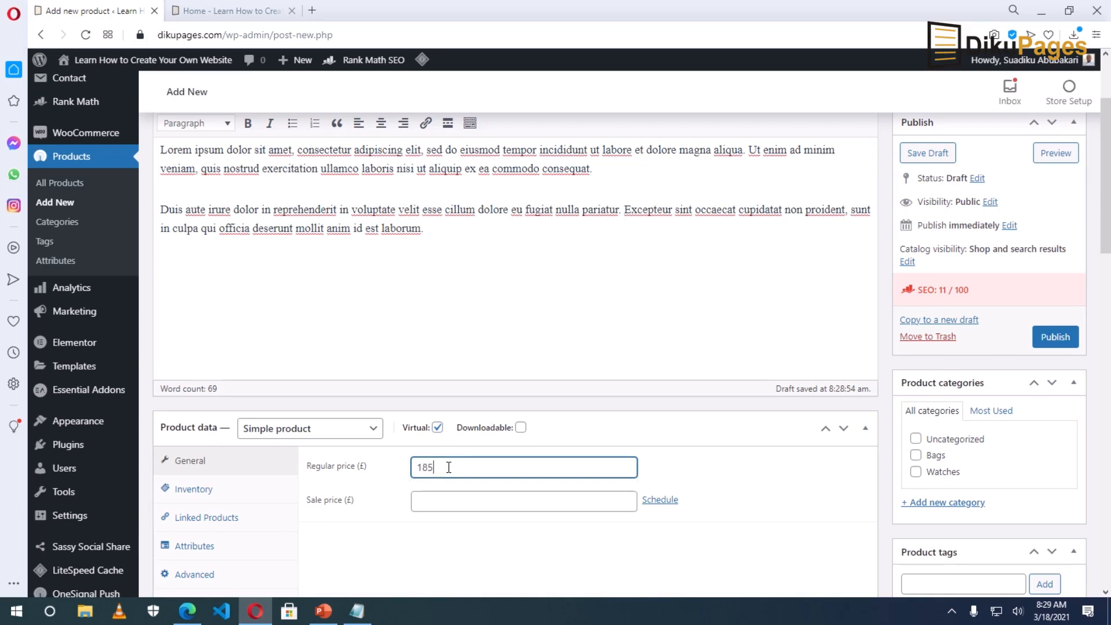
- Review the product's inventory, linked products and attributes settings
scroll(449, 468, down, 1)
click(210, 425)
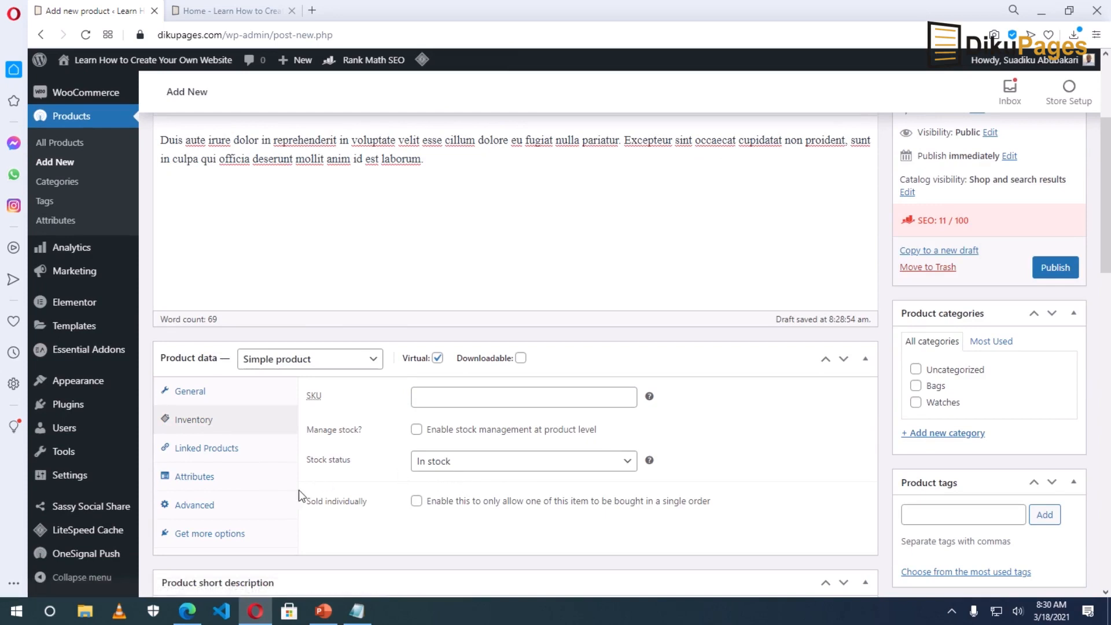
scroll(307, 469, down, 1)
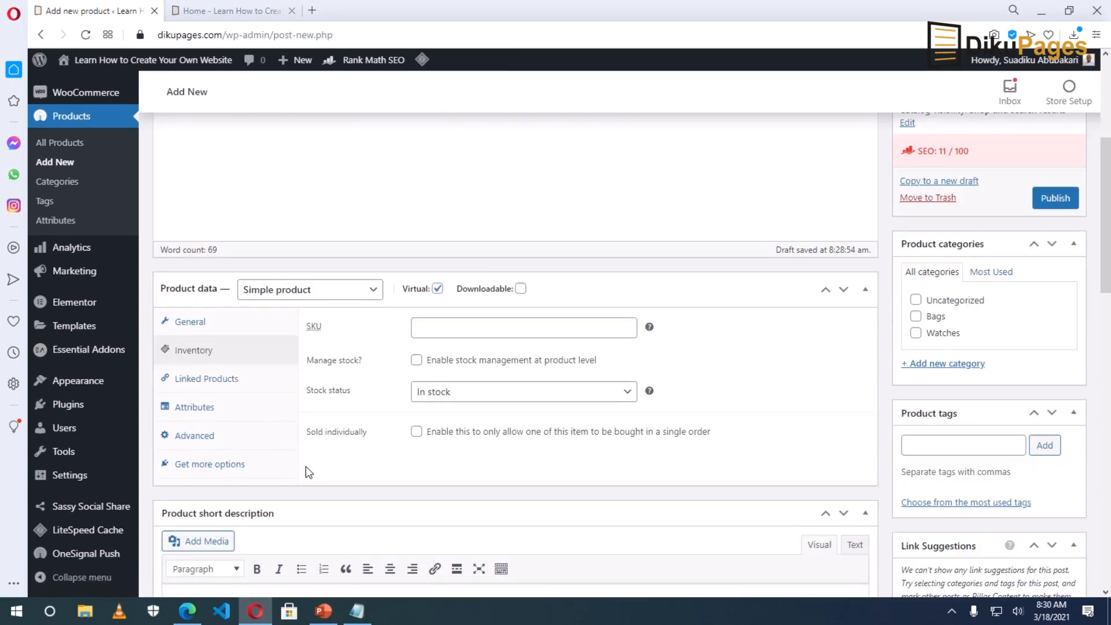
click(209, 380)
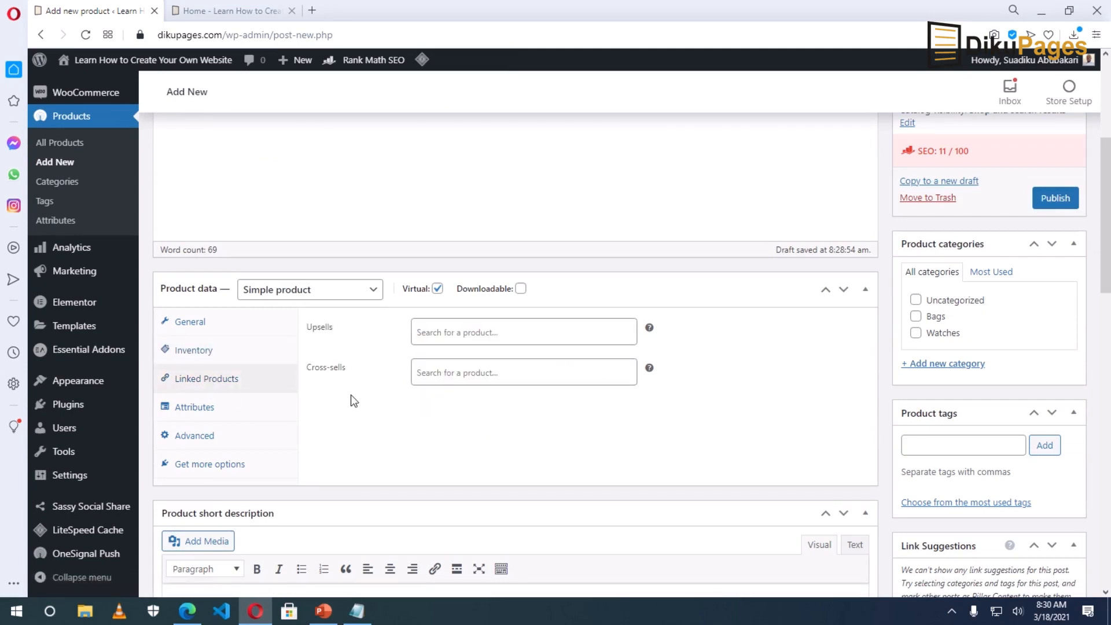
click(243, 409)
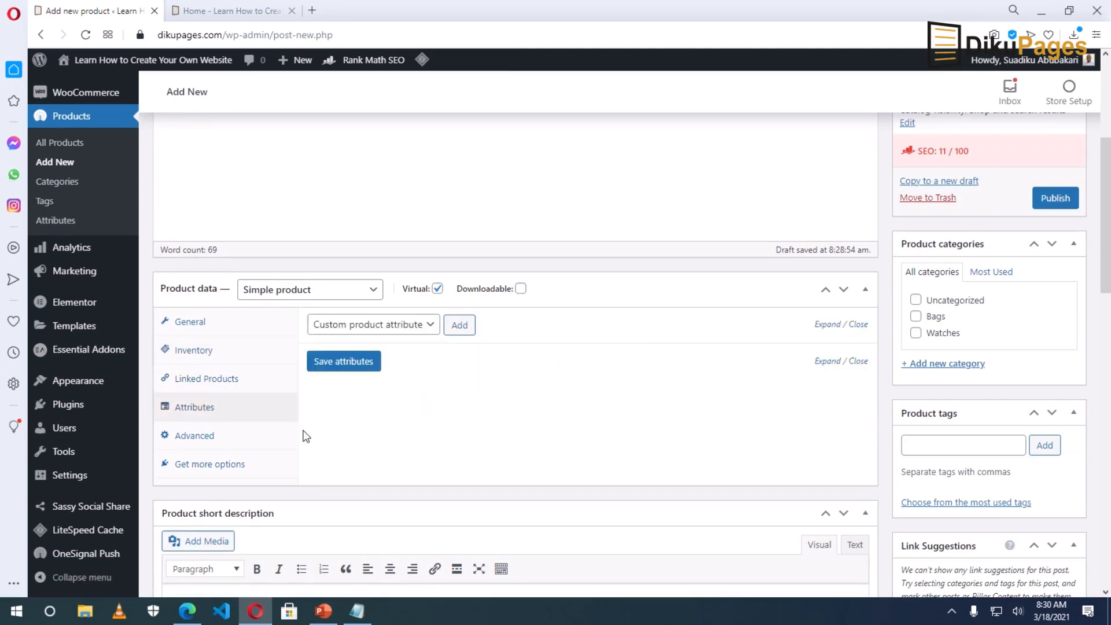
- Add the purchase note "I'll call you to schedule an appointment." in the product's advanced settings
click(193, 437)
click(450, 332)
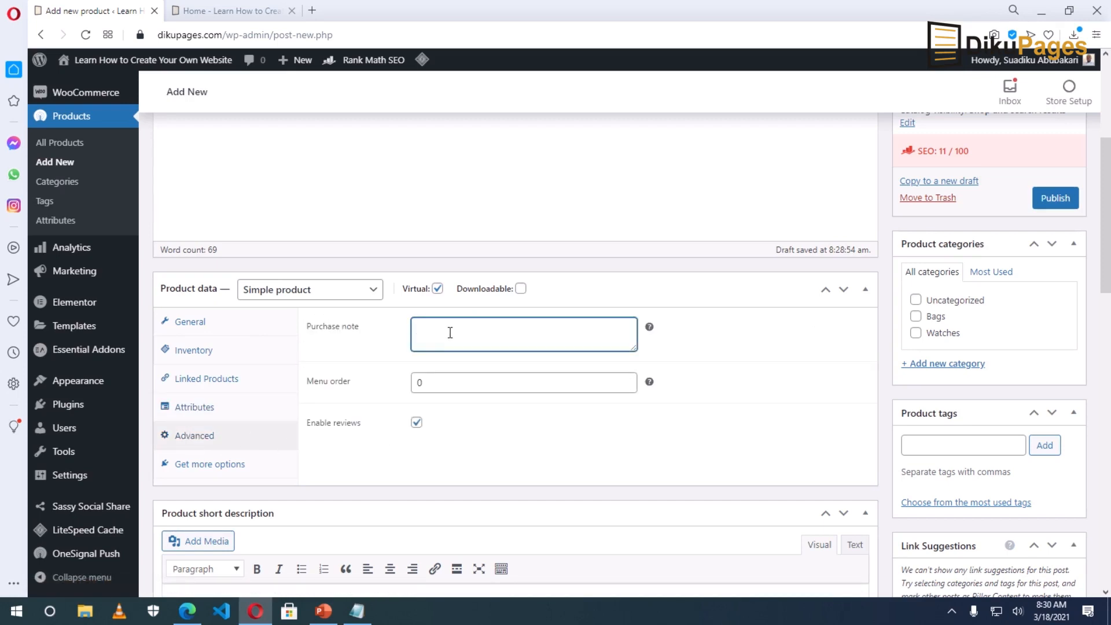
text(I'll call )
text(you to sc)
text(ech)
key(BackSpace)
key(BackSpace)
text(hedule a)
text(appint)
key(BackSpace)
key(BackSpace)
text(ointment.)
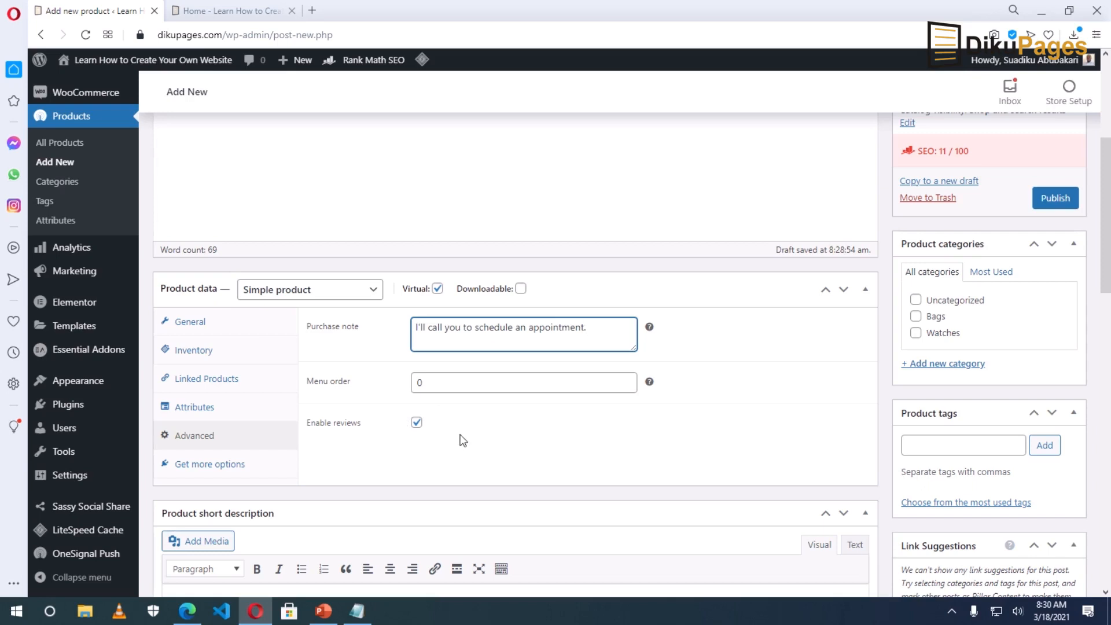
- Write the product short description "You'll get a solid 2-hour session on all your web solutions."
scroll(463, 441, down, 1)
scroll(460, 435, down, 1)
click(310, 484)
scroll(310, 485, down, 1)
text(You)
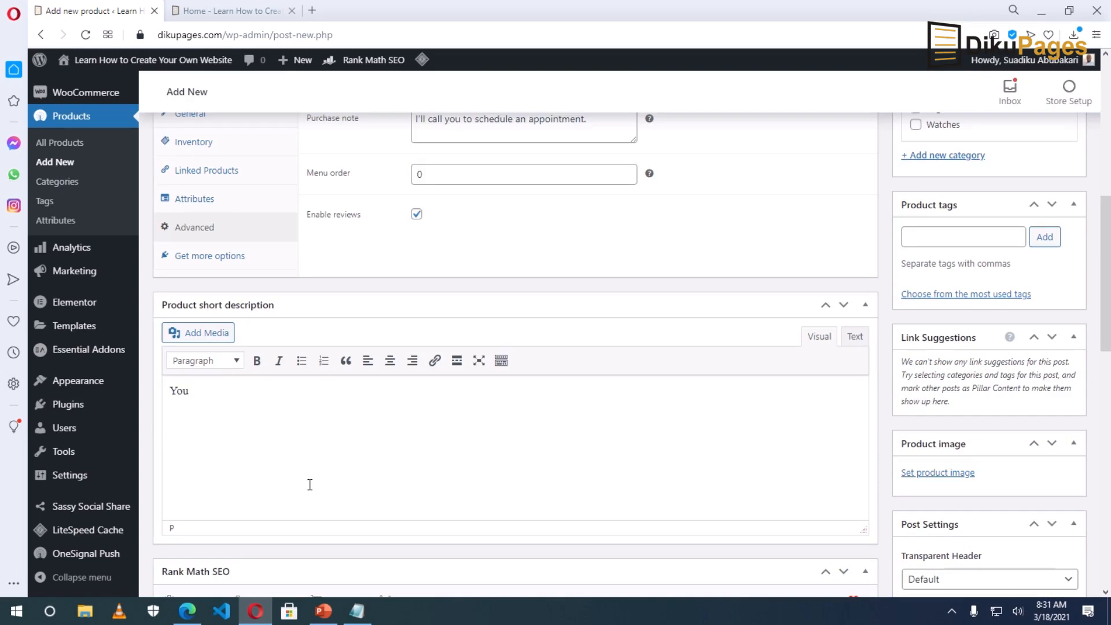
text('ll get a solid 2-hrouur sessio)
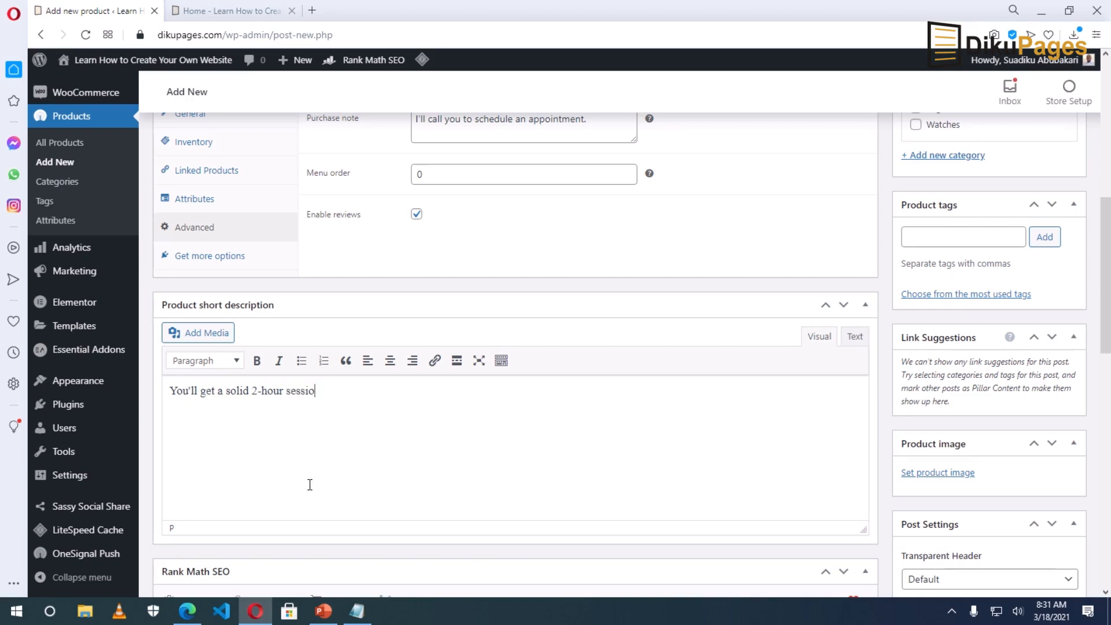
text(n on all your web solutions.)
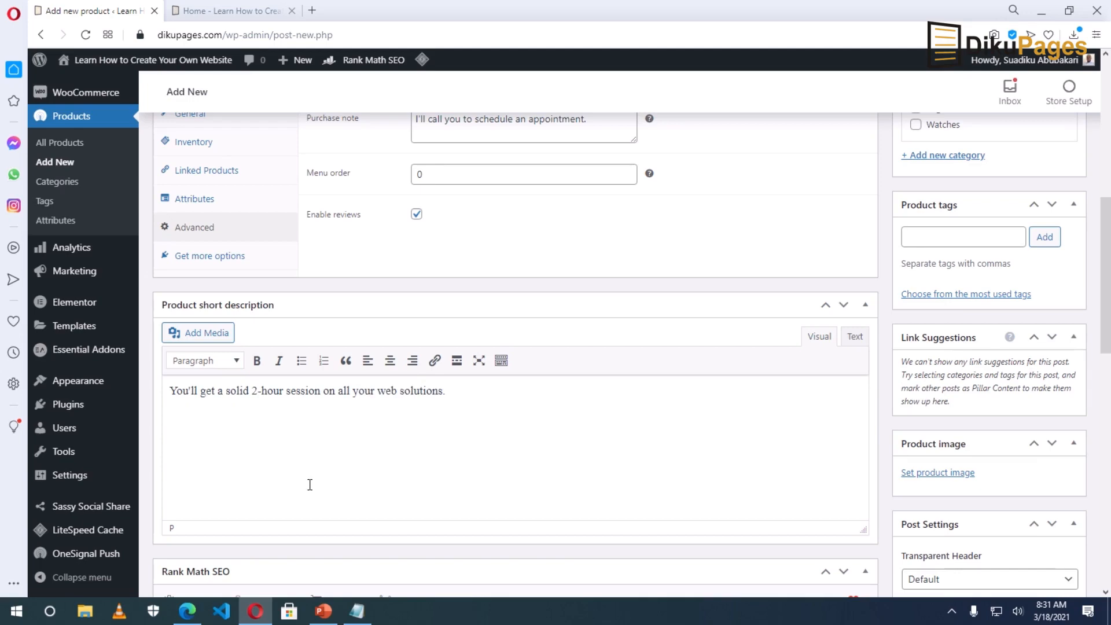
- Create a new product category named "Coaching" and assign it to the product
scroll(594, 469, up, 3)
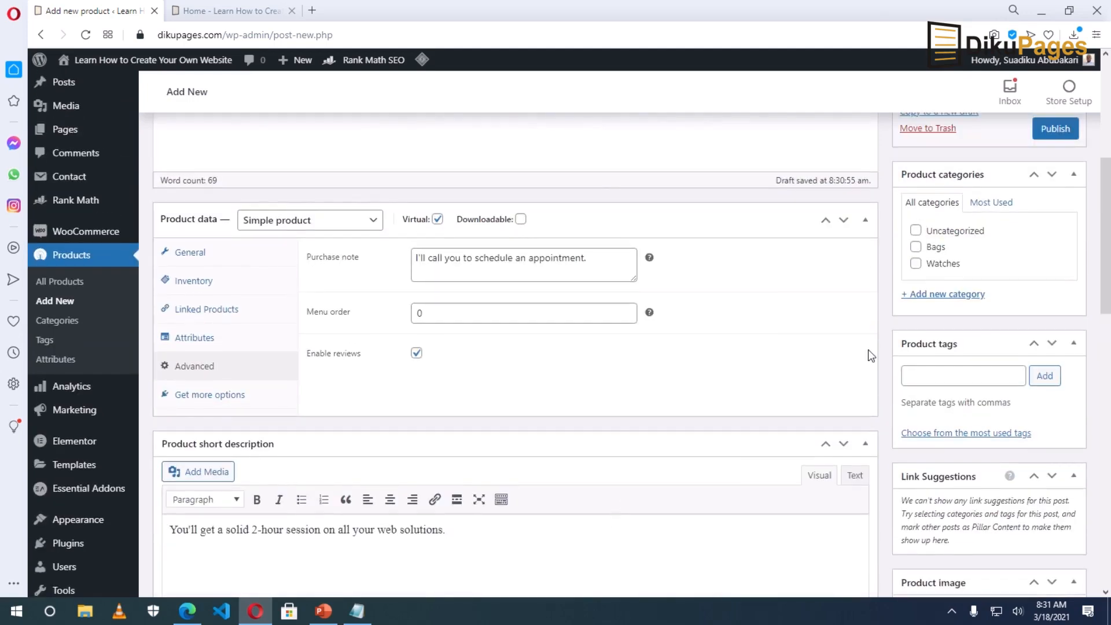
click(947, 296)
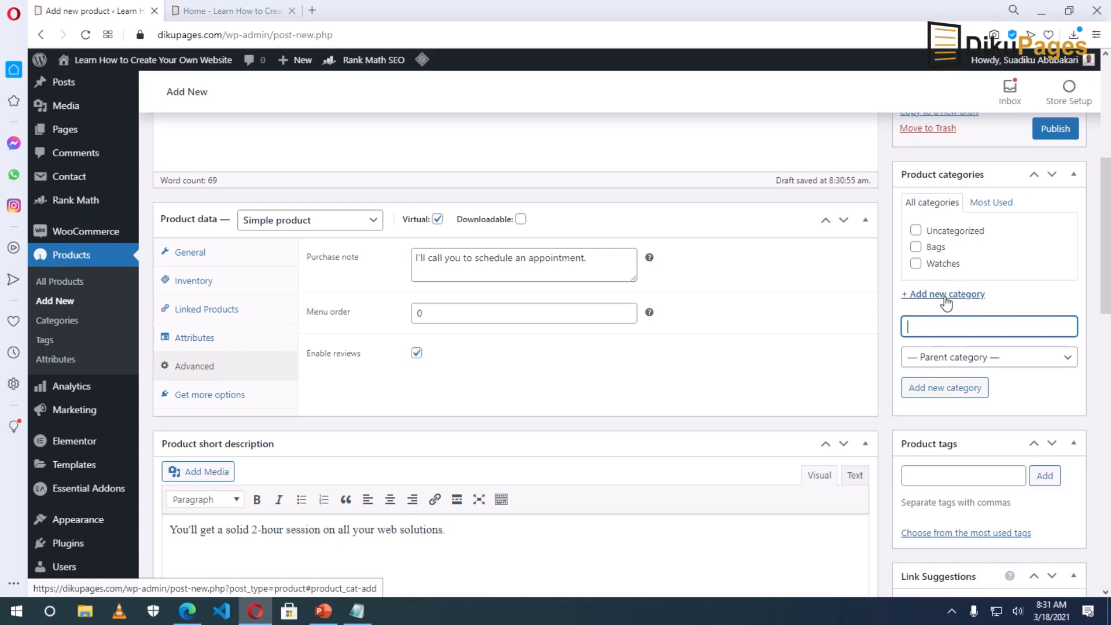
text(Coaching)
click(940, 392)
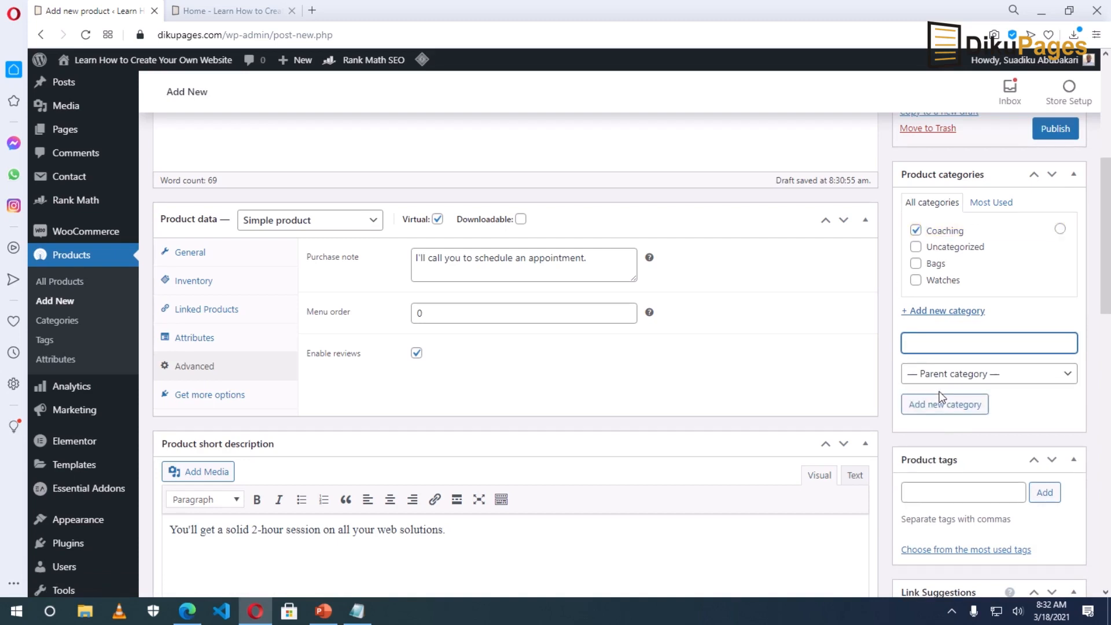
- Add the product tags "coaching" and "web coaching"
scroll(941, 411, down, 1)
click(941, 426)
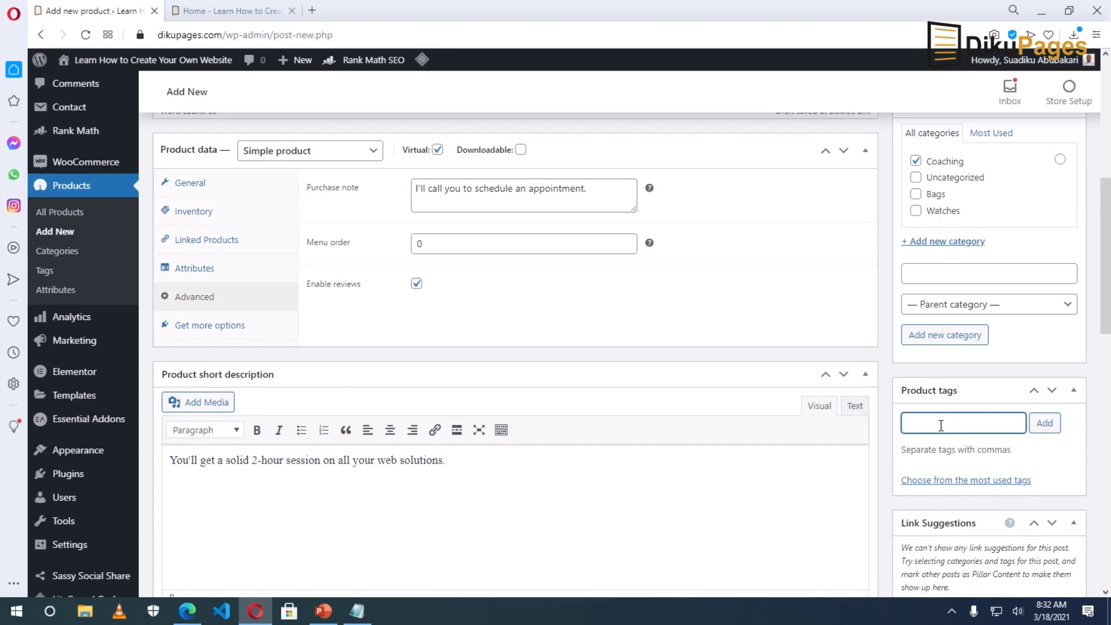
text(coaching)
key(Return)
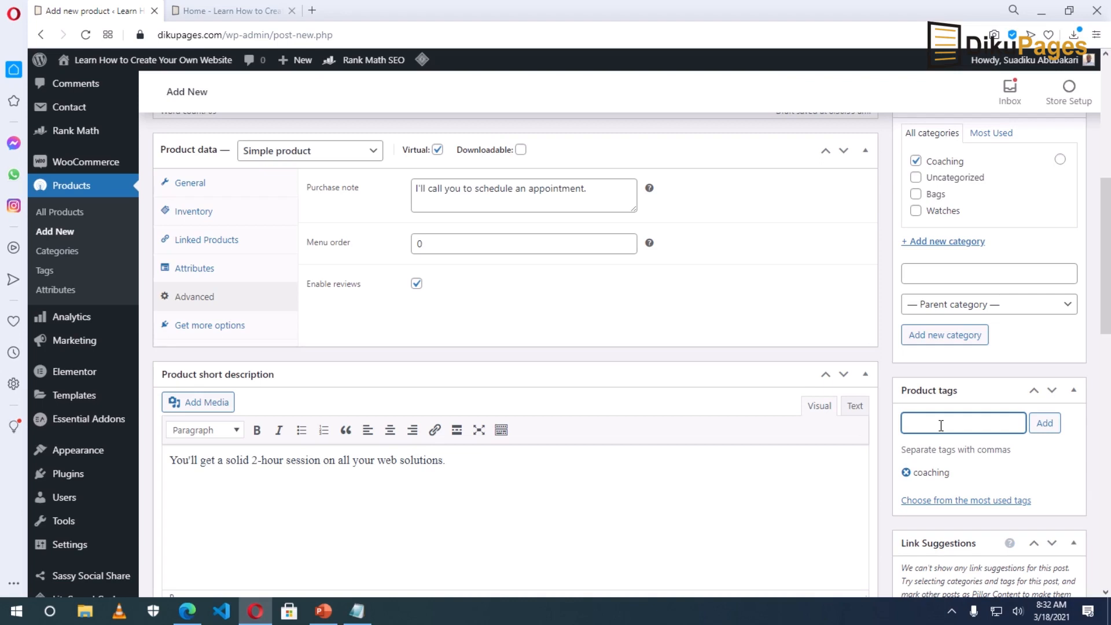
text(web coaching)
key(Return)
- Upload the man's portrait photo from the Products folder for use as the product image
scroll(942, 425, down, 6)
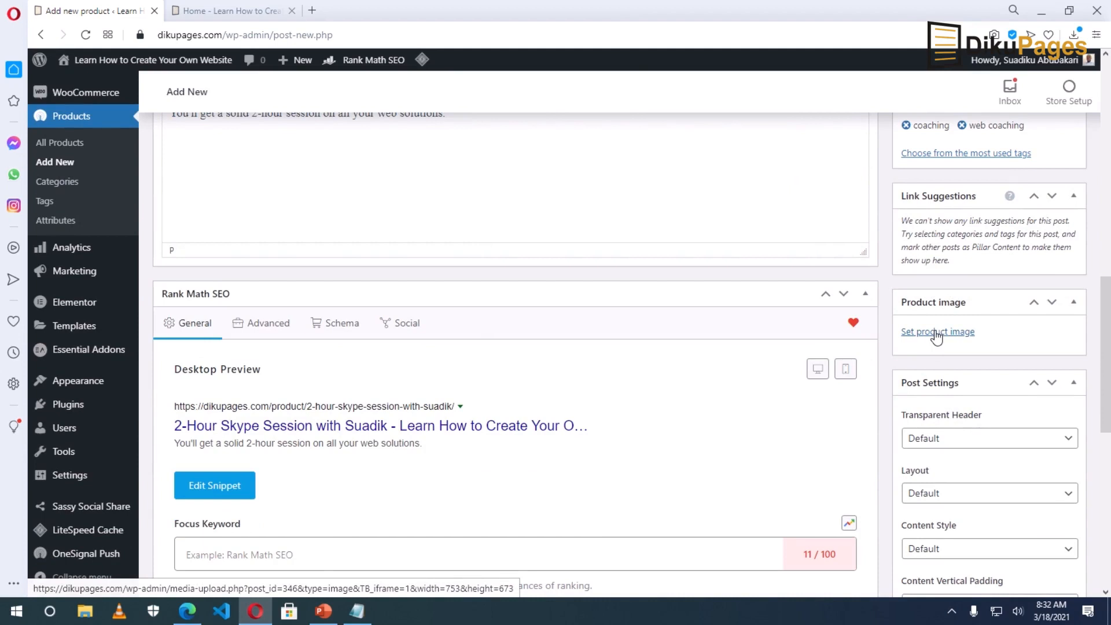
click(937, 334)
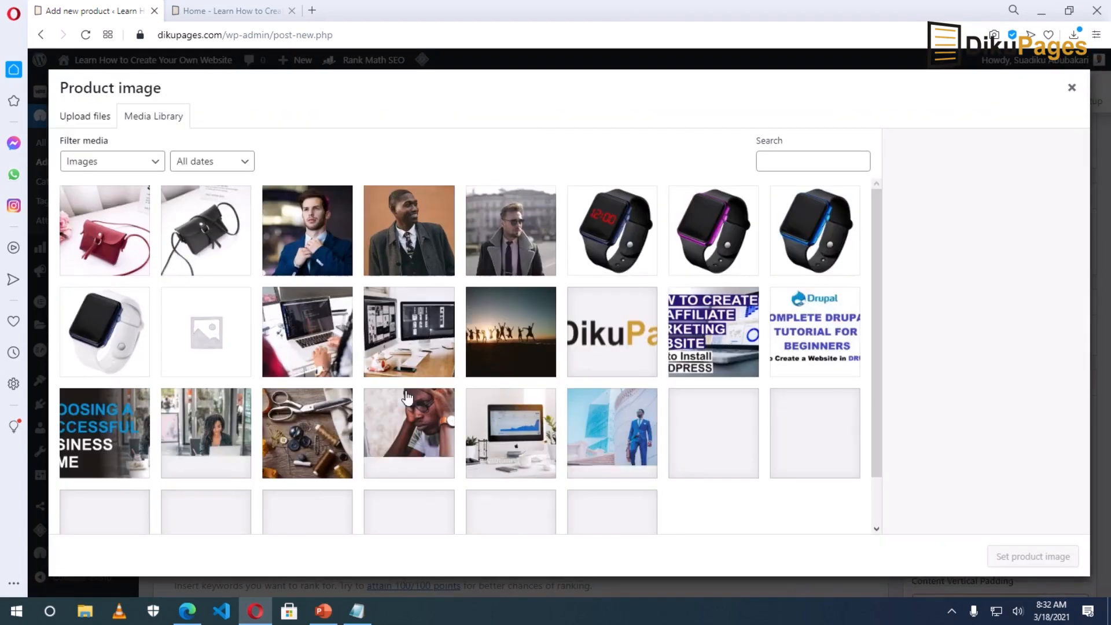
click(84, 116)
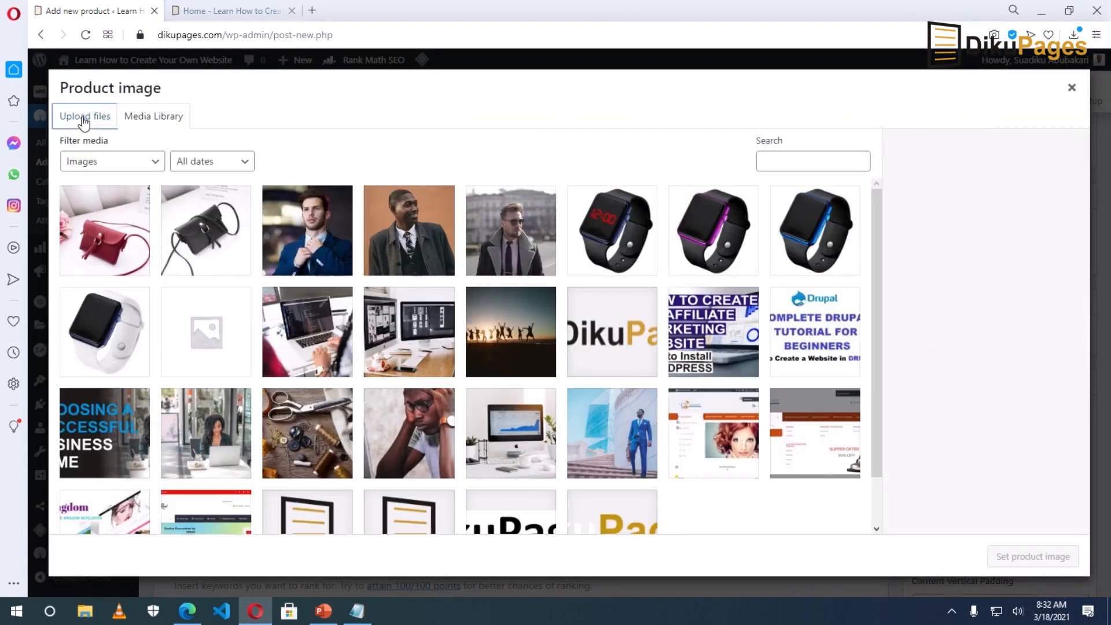
click(566, 338)
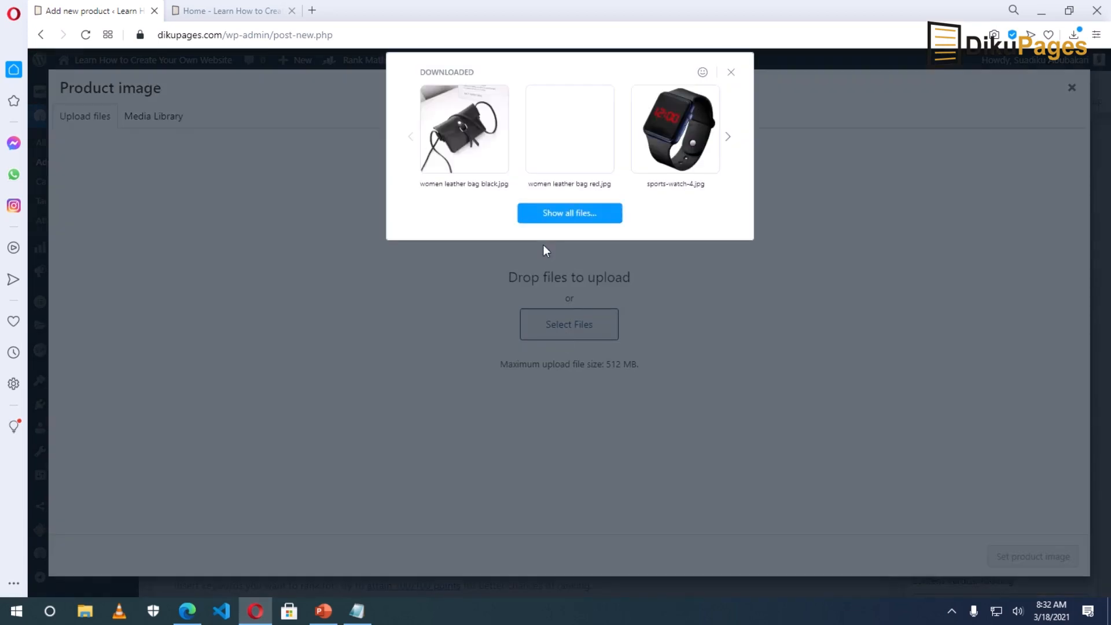
click(457, 308)
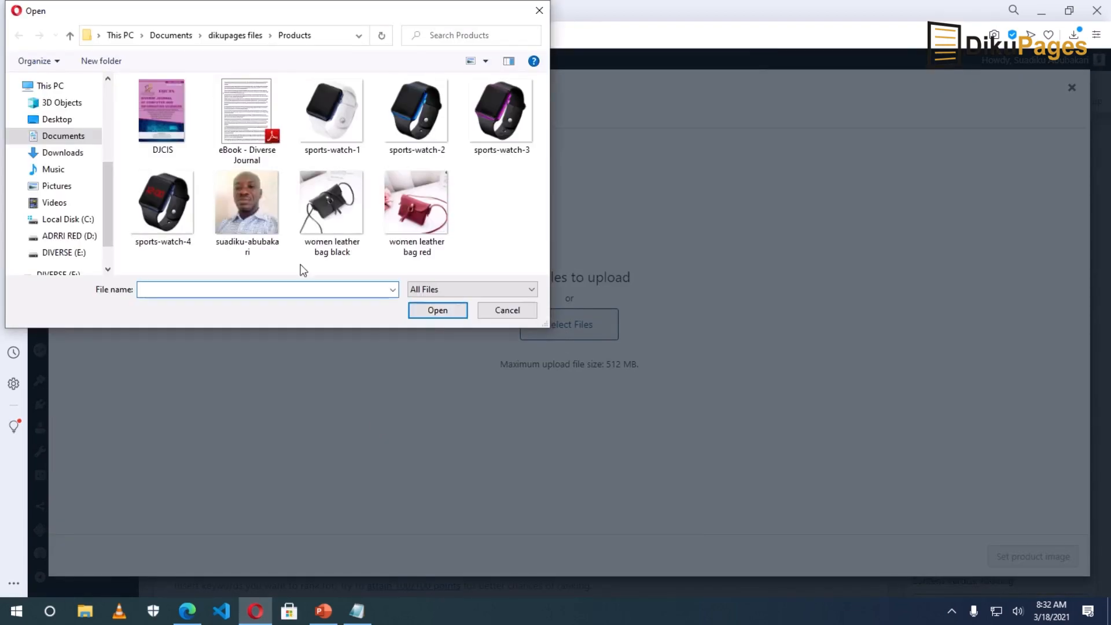
click(240, 207)
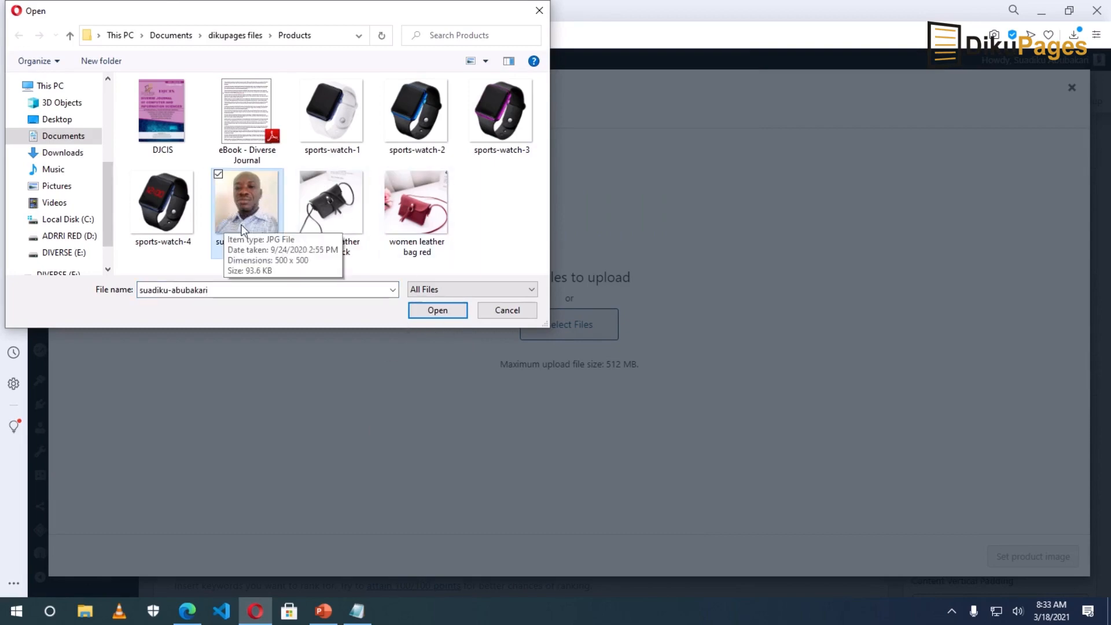
click(449, 314)
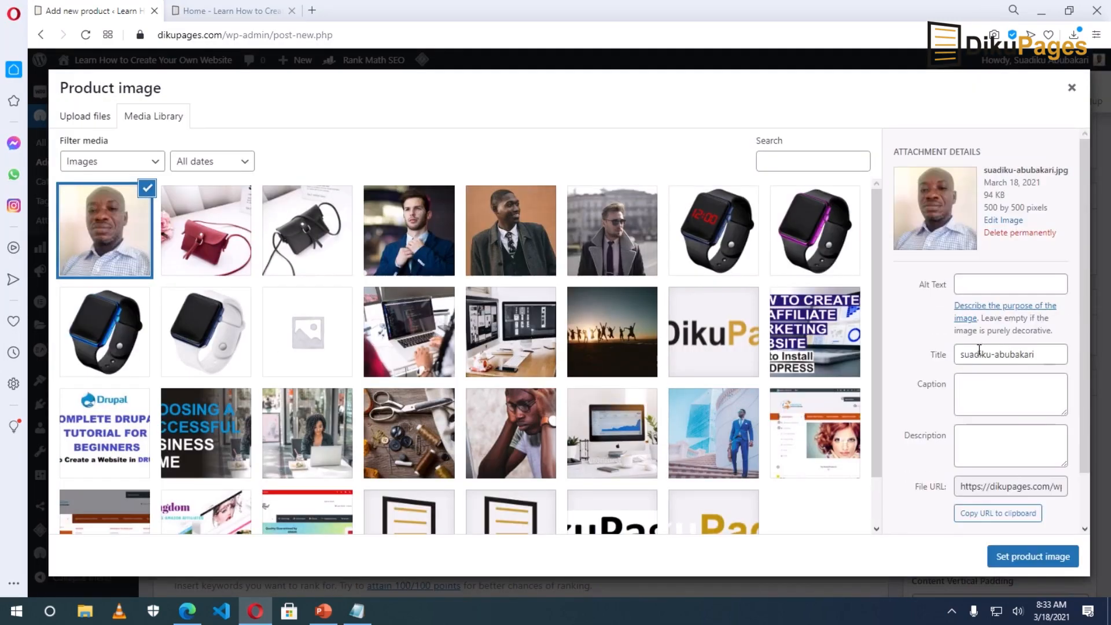
- Copy the photo's title into its alt text, replace the hyphen with a space, and set the photo as product image
click(988, 283)
drag(1044, 354, 951, 359)
key(ctrl+c)
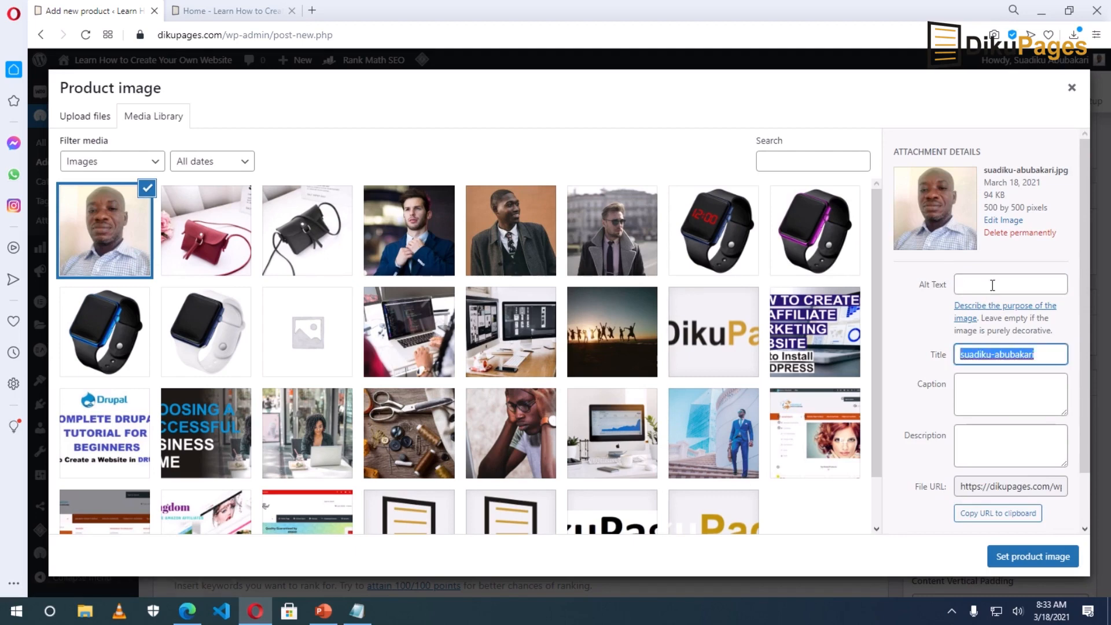
click(993, 285)
key(ctrl+v)
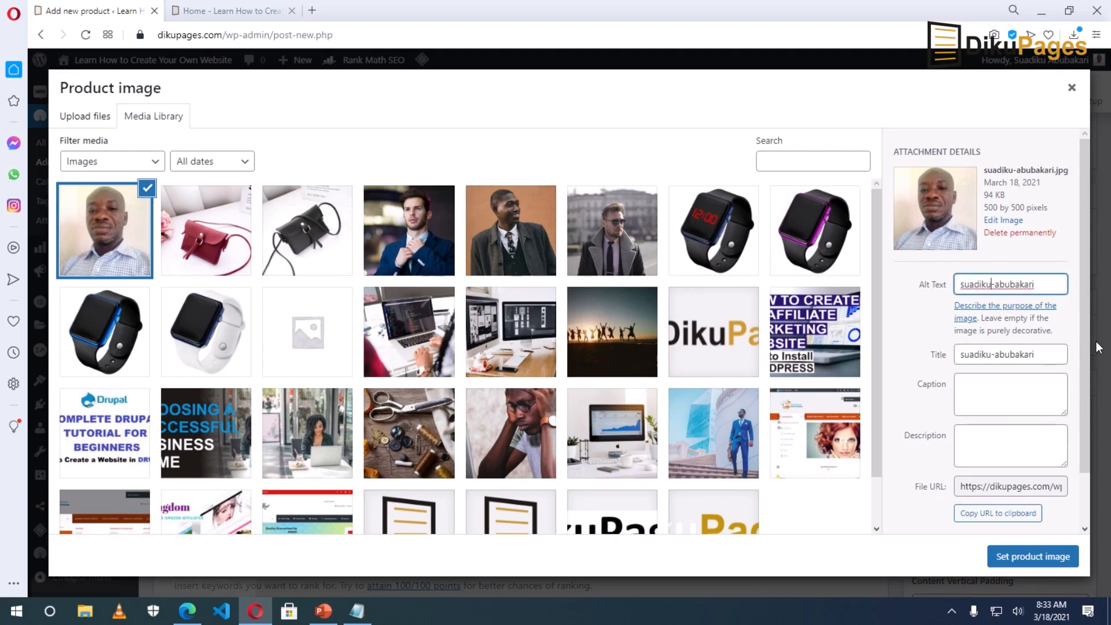
key(BackSpace)
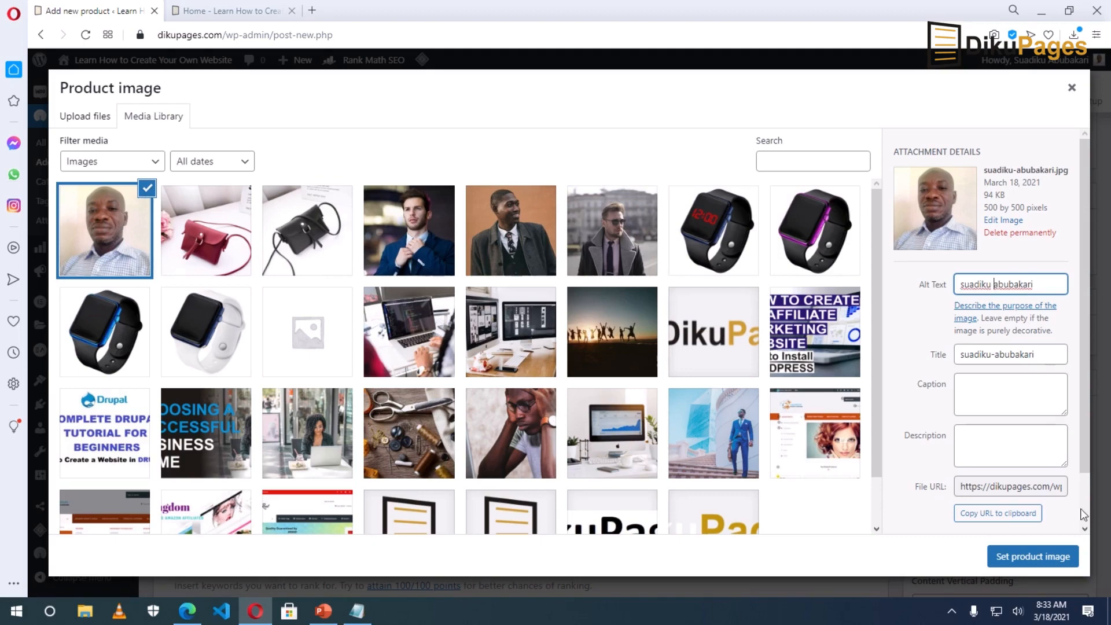
click(1030, 559)
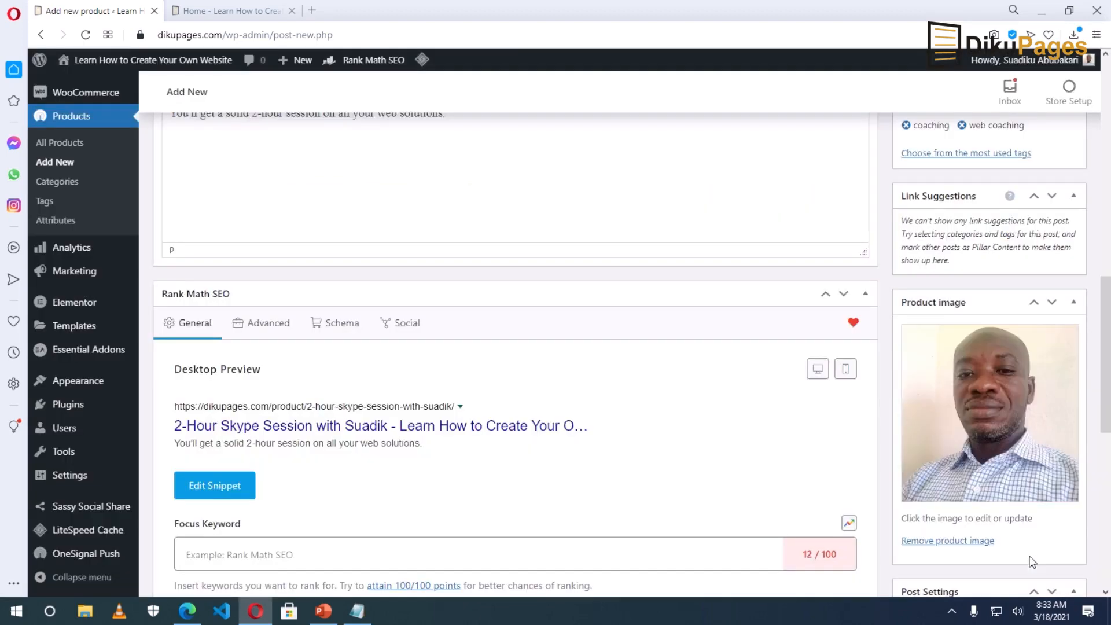
- Publish the coaching product and open its store page
scroll(1032, 562, up, 8)
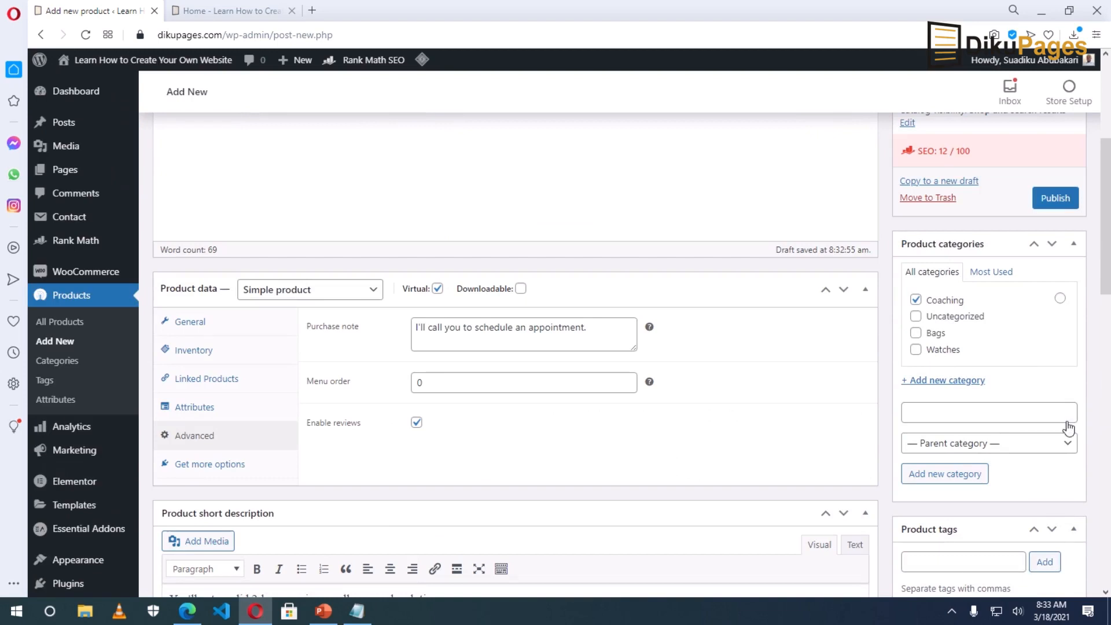
click(1055, 197)
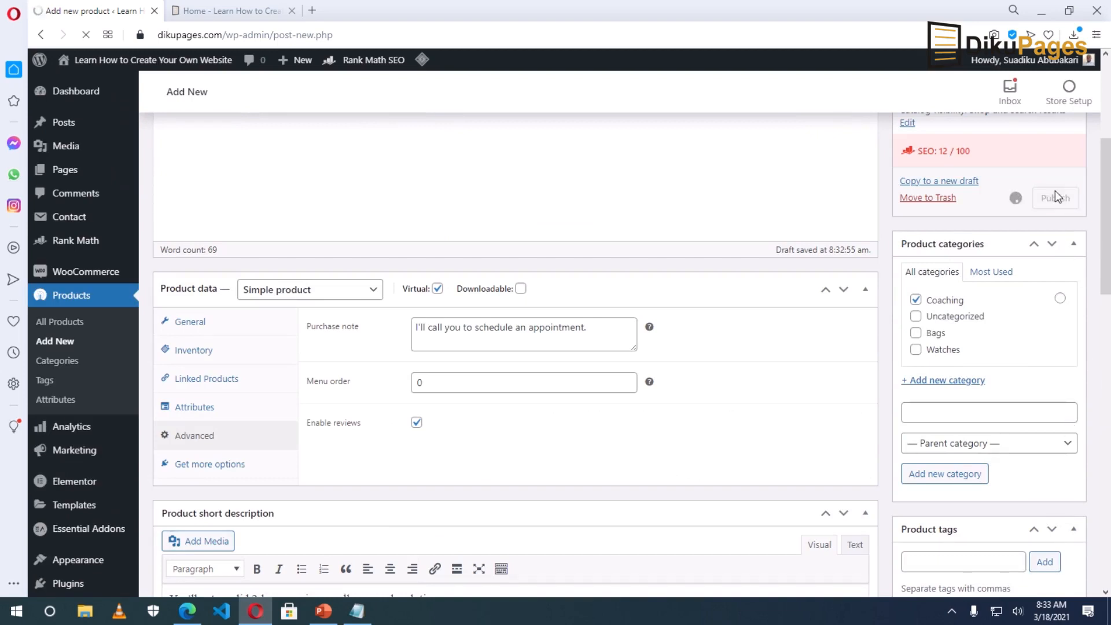
click(275, 219)
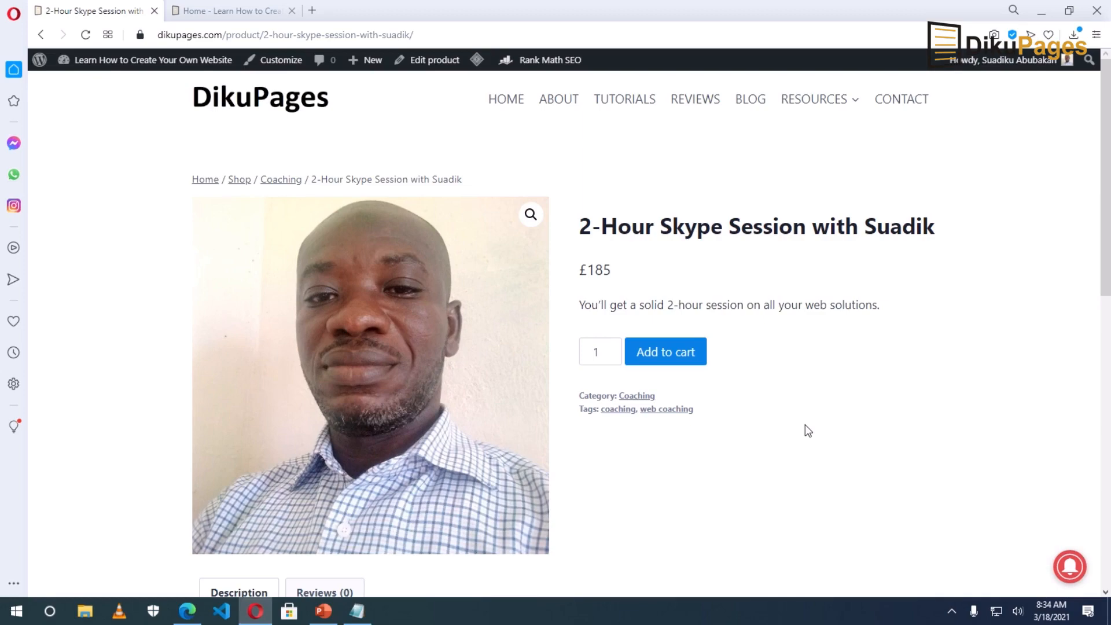
- Examine the product page's short description, full description and reviews section, and try a quantity of 3
scroll(806, 427, down, 6)
scroll(806, 427, up, 6)
drag(585, 305, 879, 305)
scroll(818, 377, down, 6)
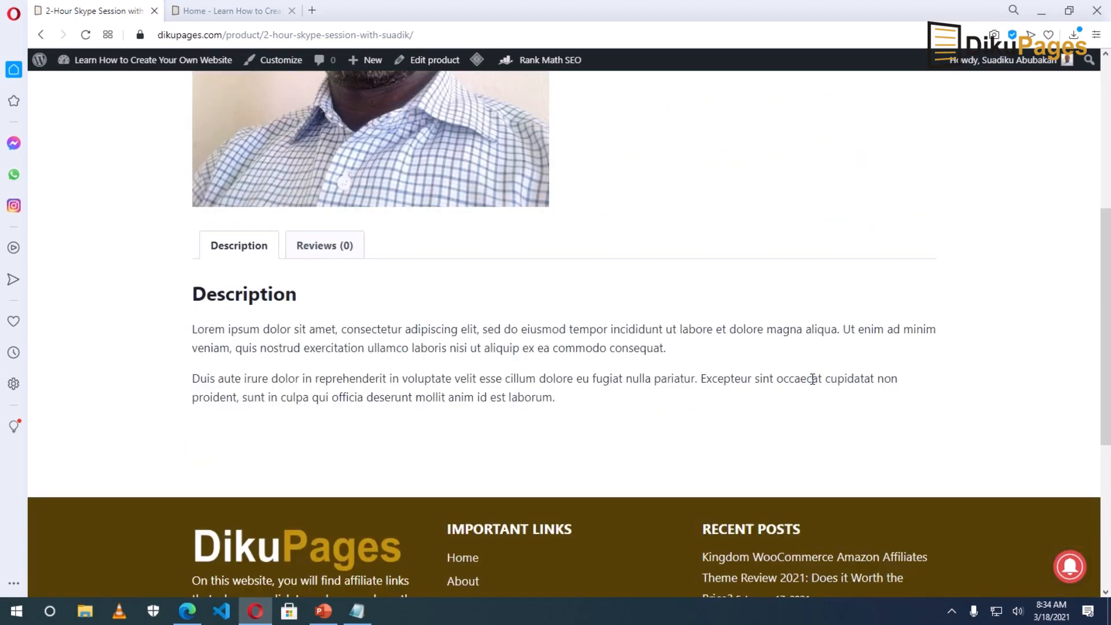
drag(259, 343, 576, 414)
scroll(586, 406, up, 6)
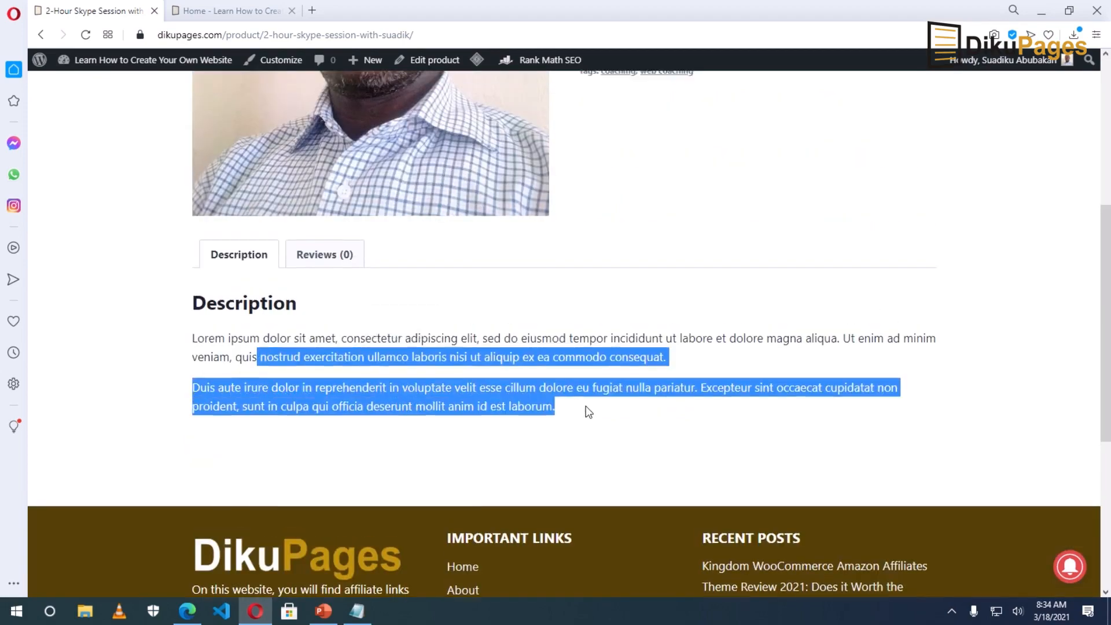
click(325, 524)
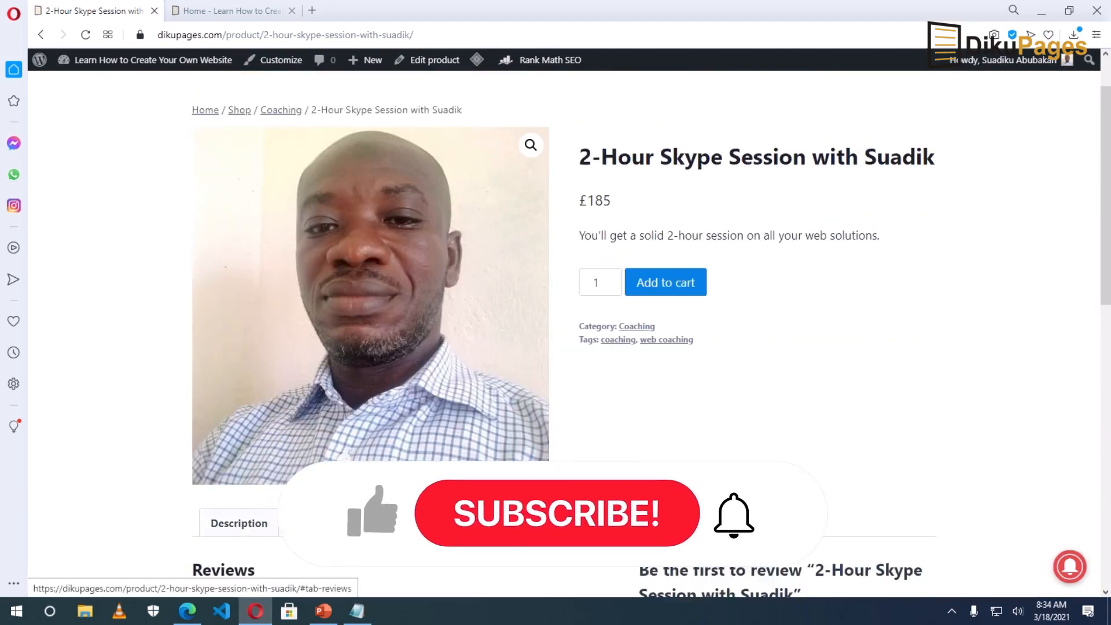
scroll(779, 404, down, 6)
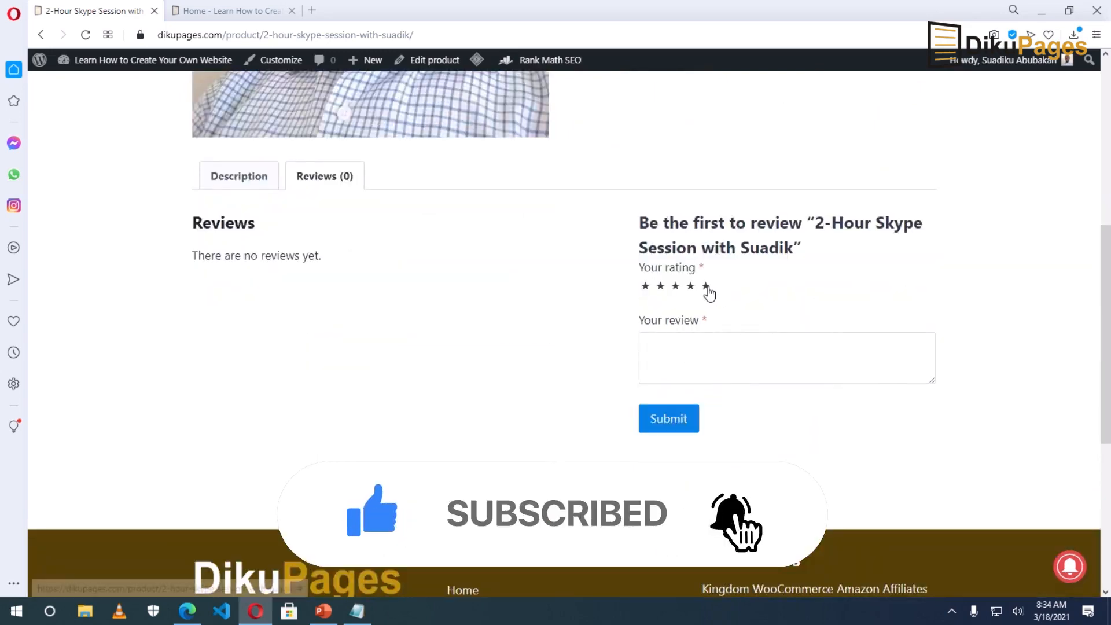
scroll(542, 380, up, 7)
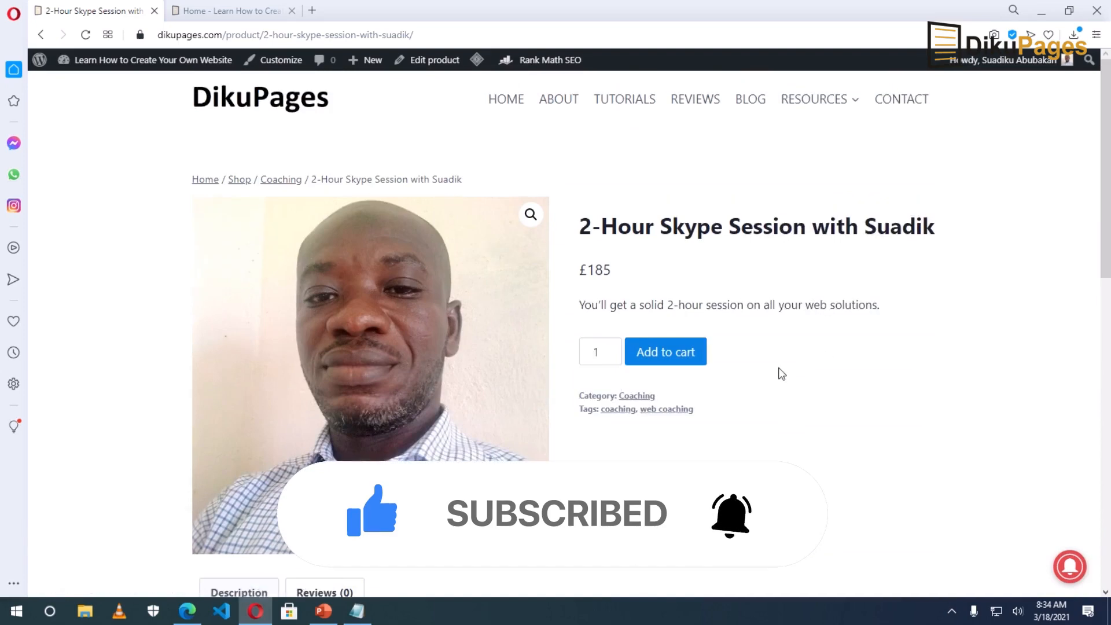
click(598, 346)
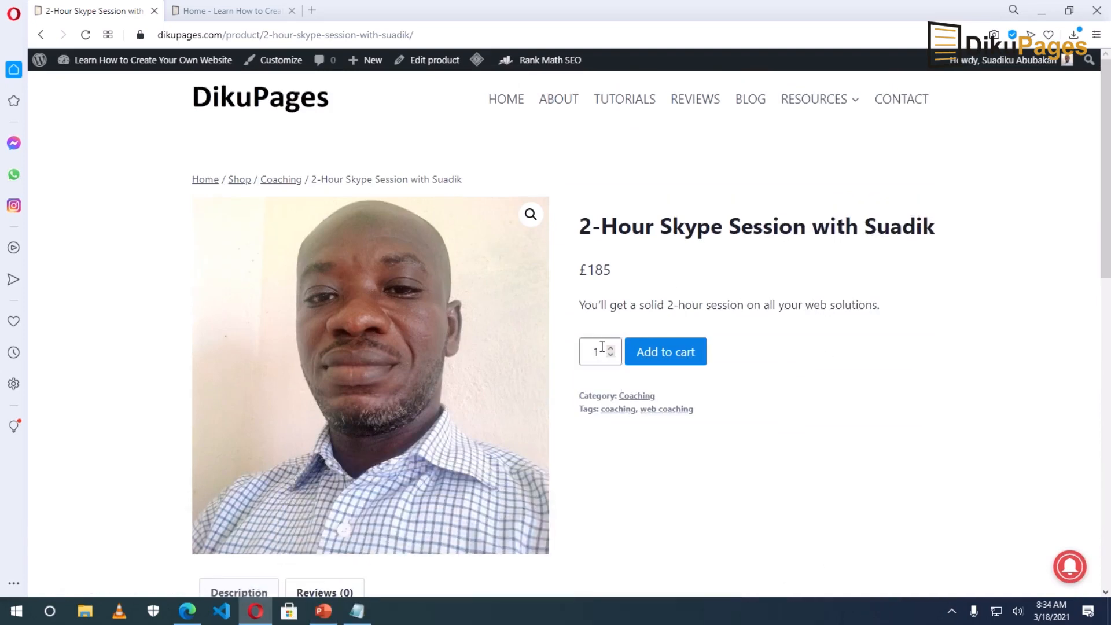
click(611, 348)
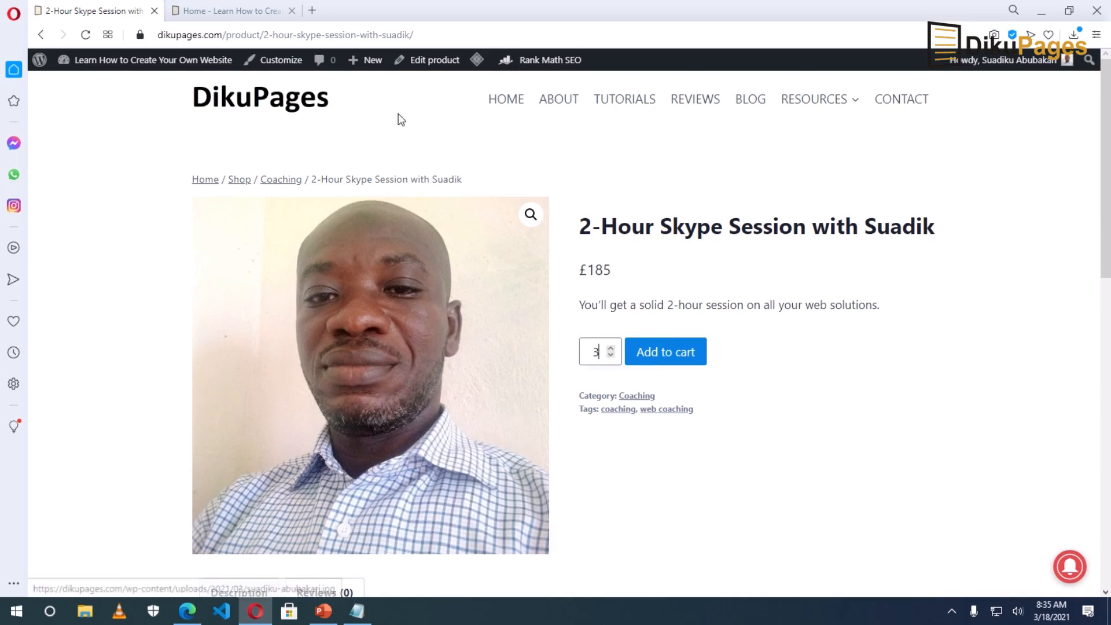
- Limit the product to one item per order with the Sold individually option, update it and view its store page
click(425, 60)
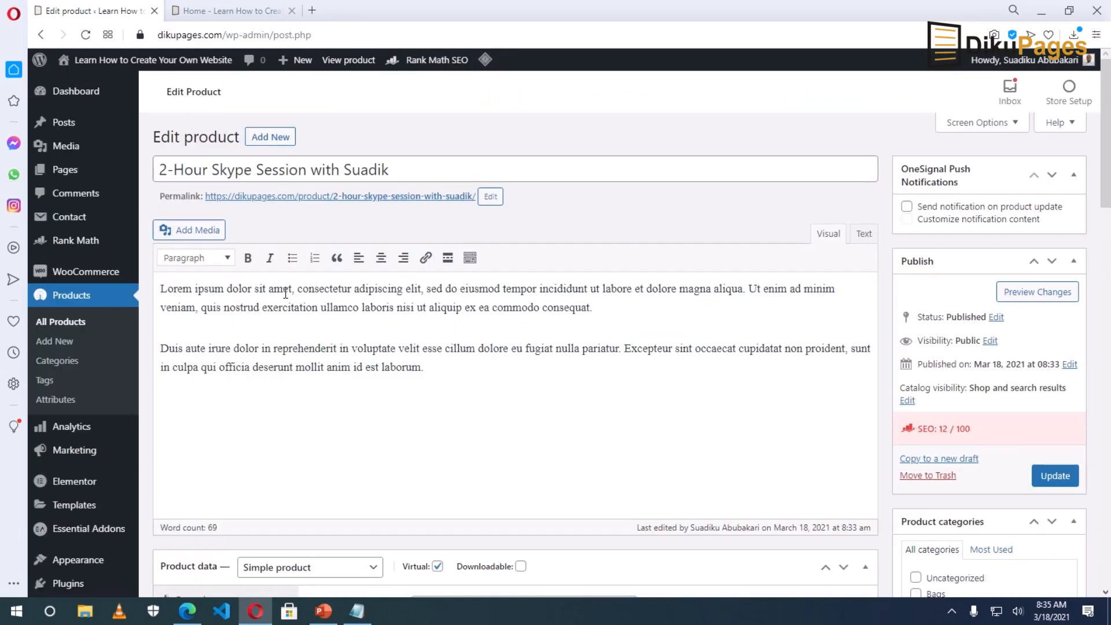
scroll(285, 293, down, 6)
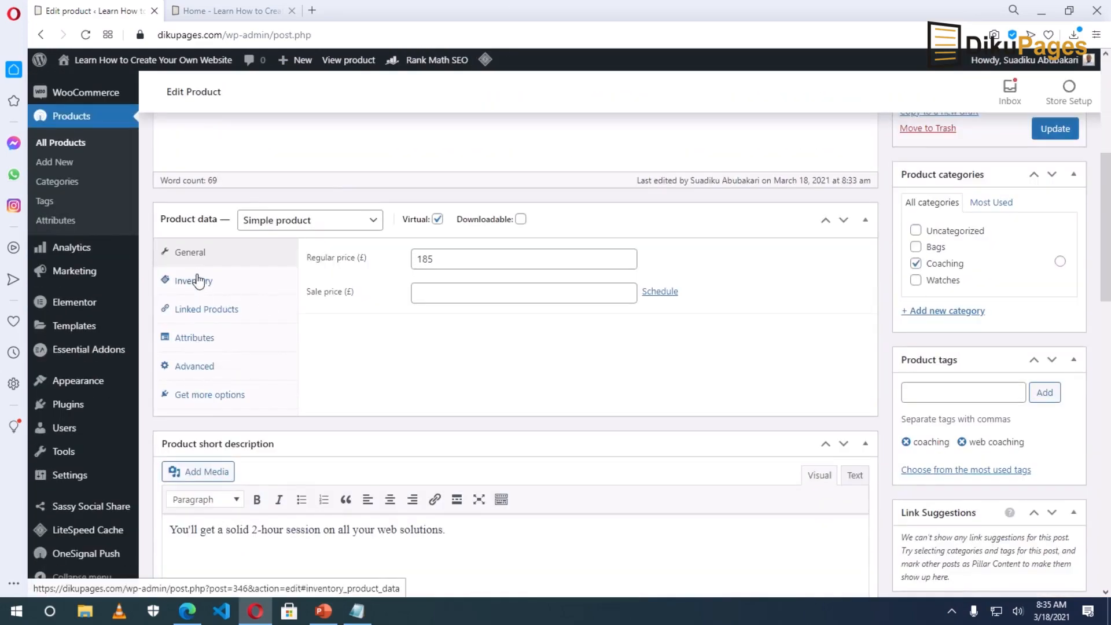
click(197, 282)
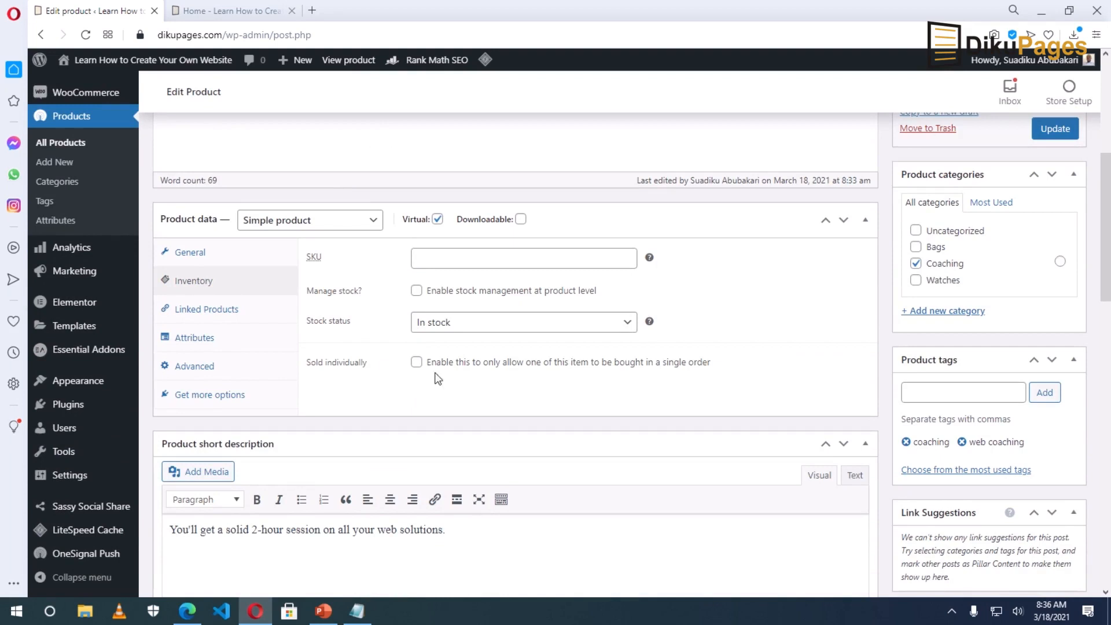
click(417, 363)
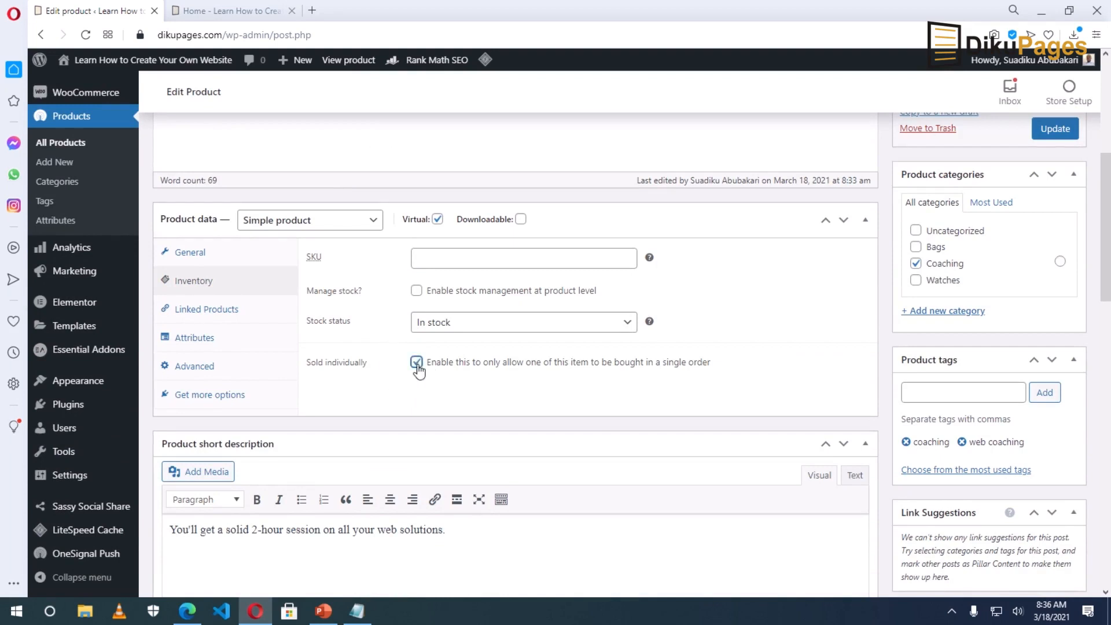
click(1056, 130)
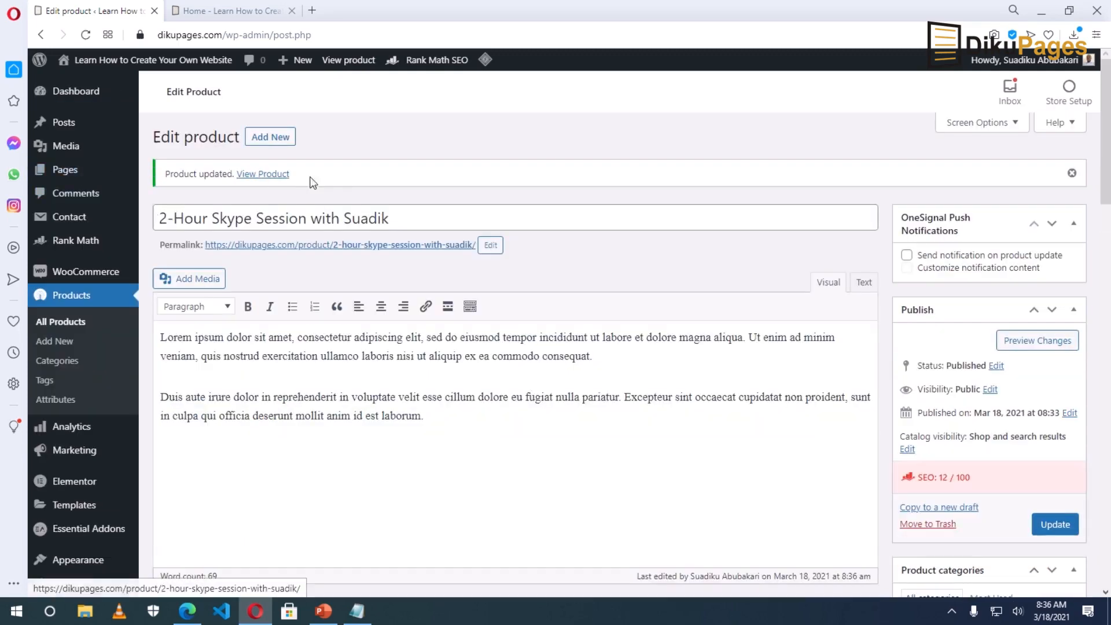
click(275, 175)
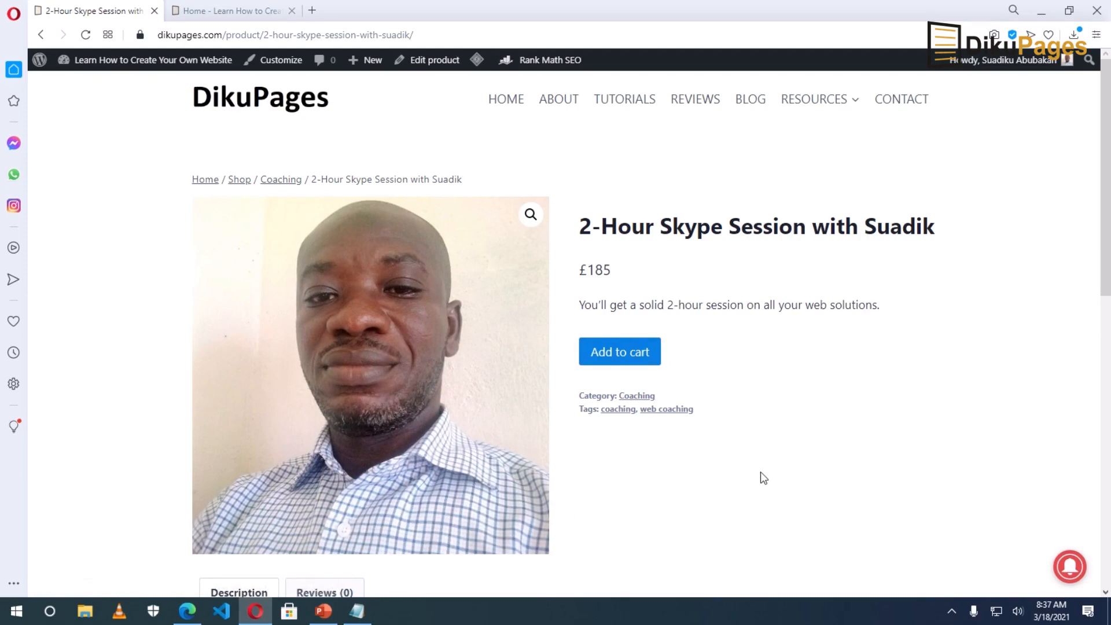
- Reopen the product for editing and set its sale price to £99
drag(615, 269, 582, 270)
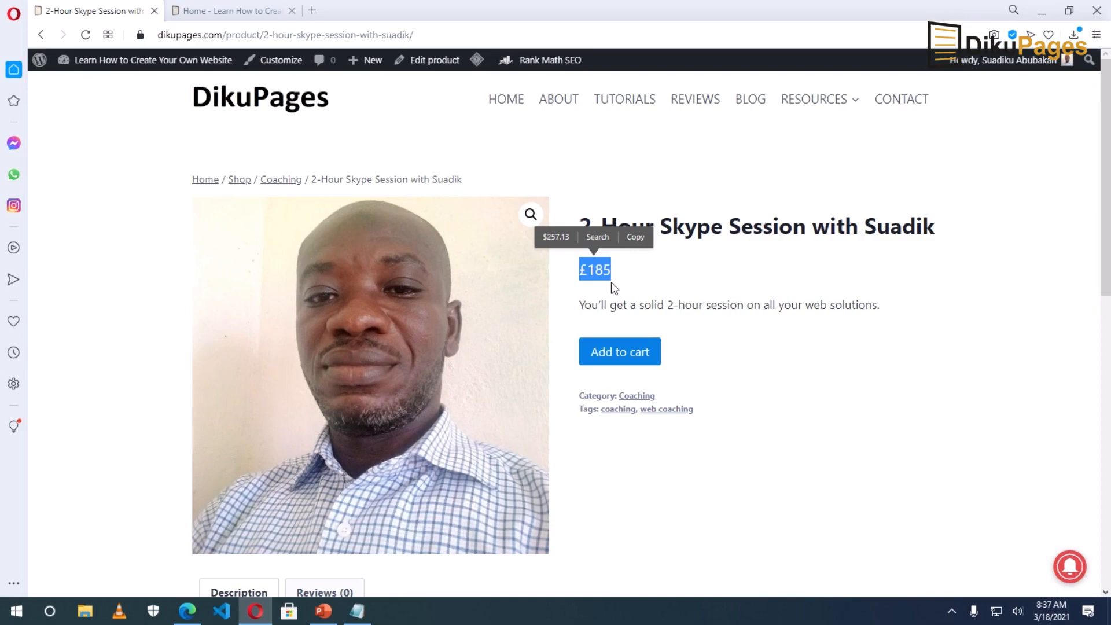
click(435, 63)
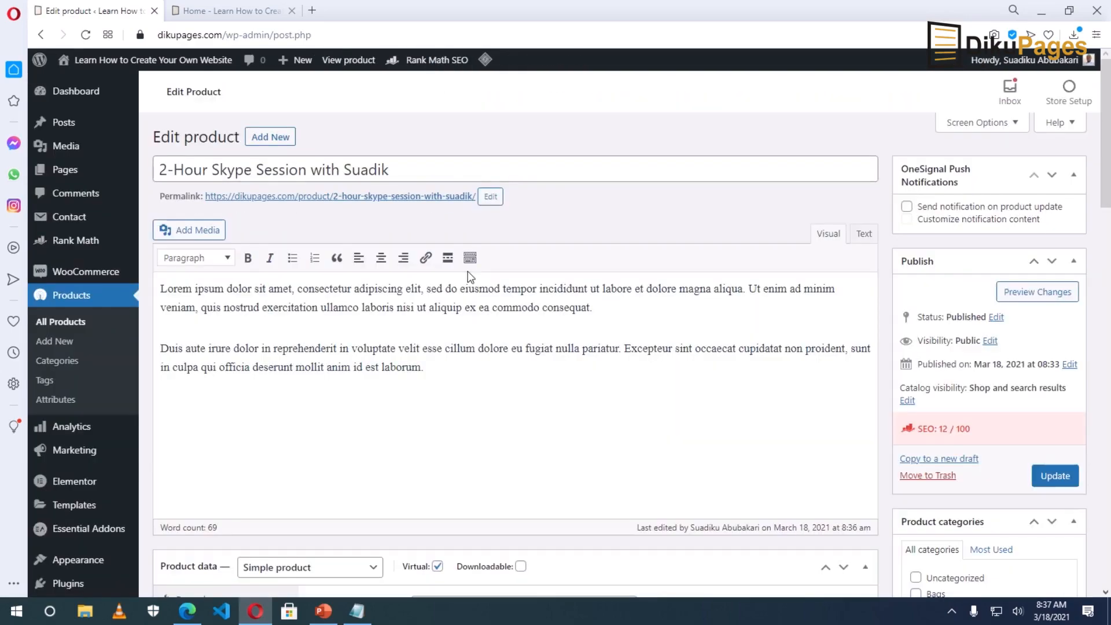
scroll(468, 271, down, 5)
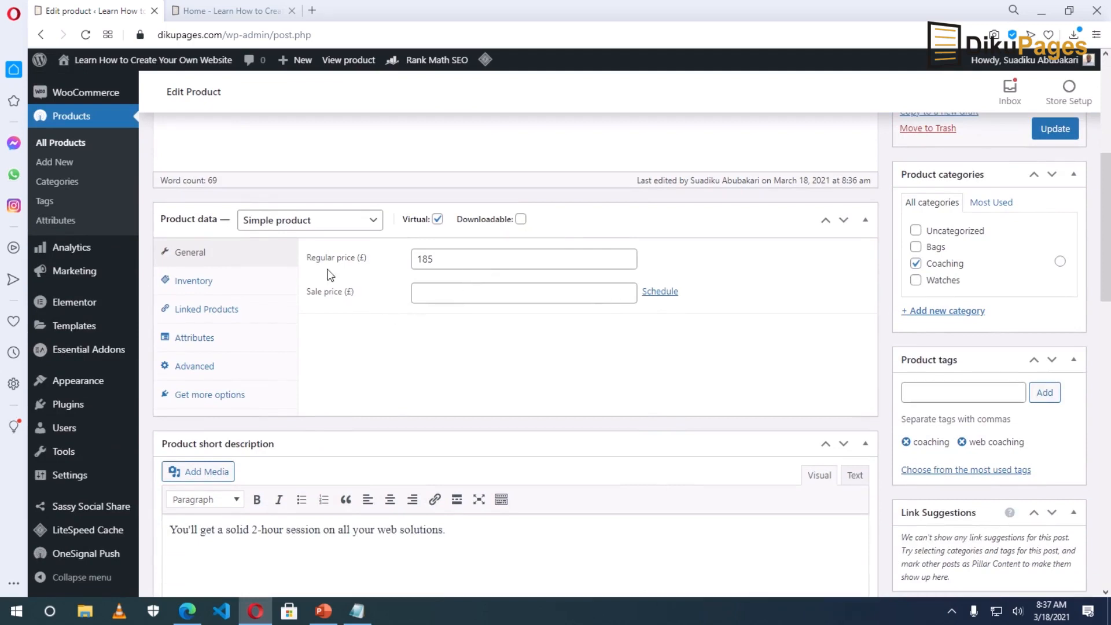
click(481, 259)
drag(448, 258, 405, 264)
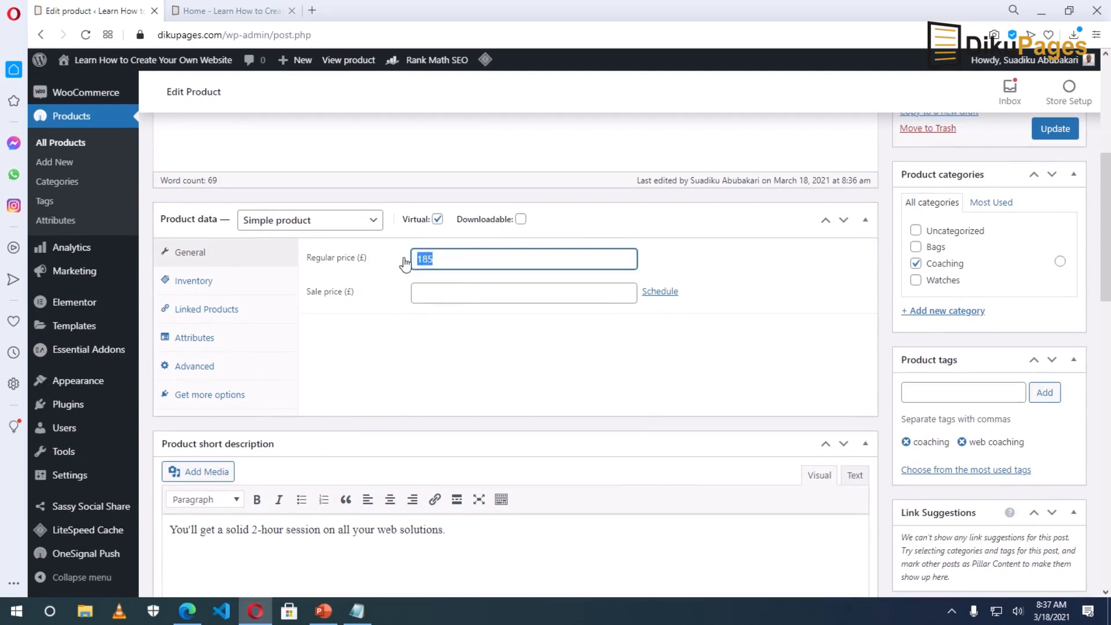
click(446, 294)
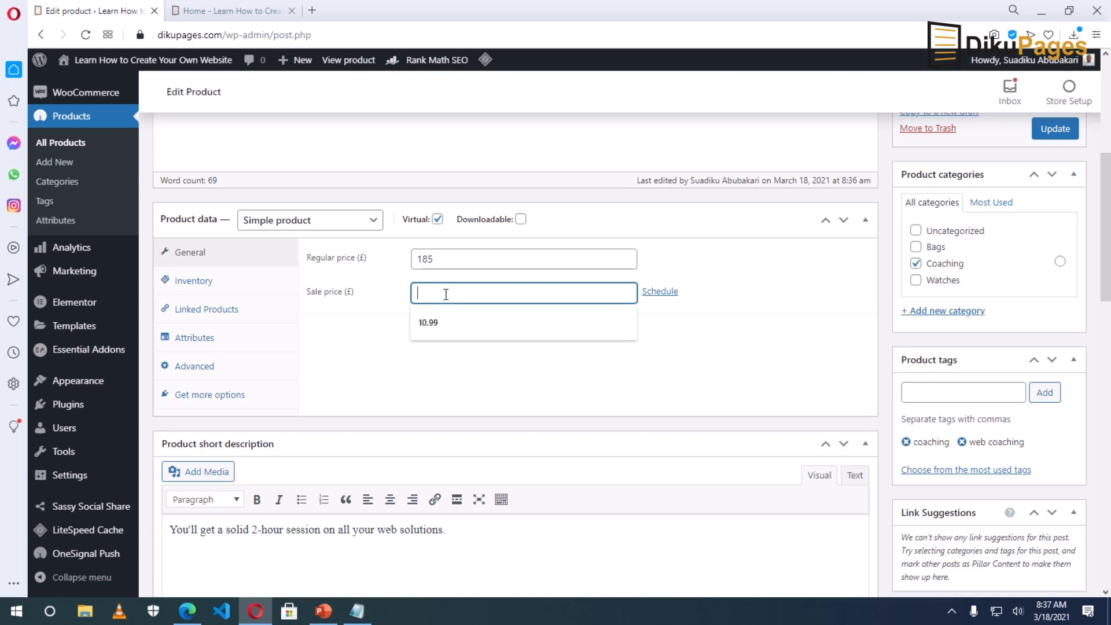
text(99)
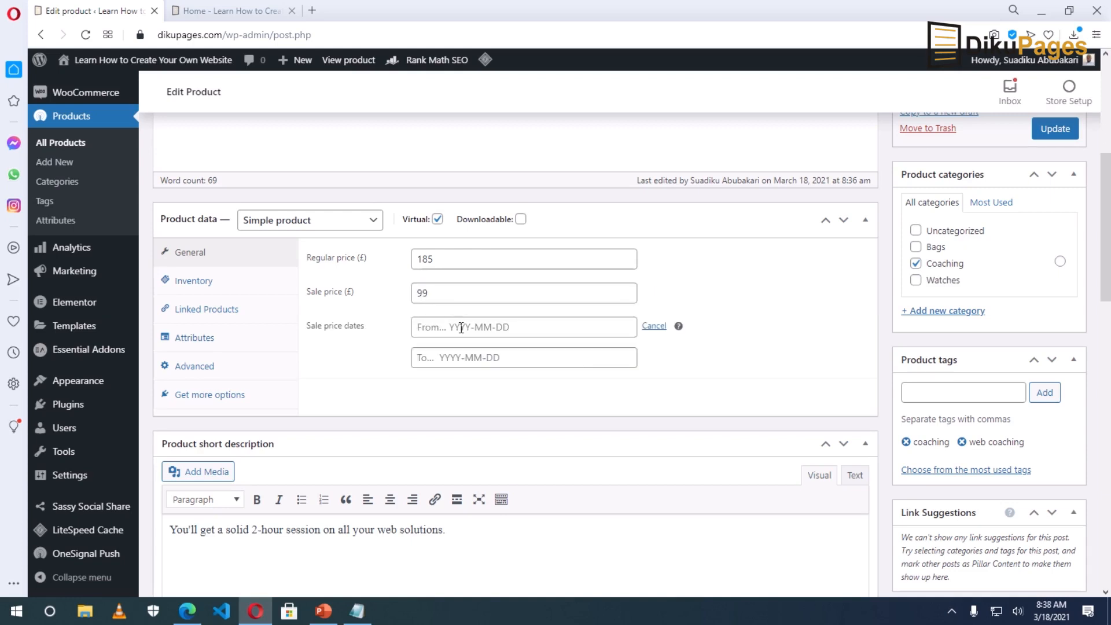
- Schedule the sale price to run from 2021-03-18 to 2021-04-30 and update the product
click(461, 329)
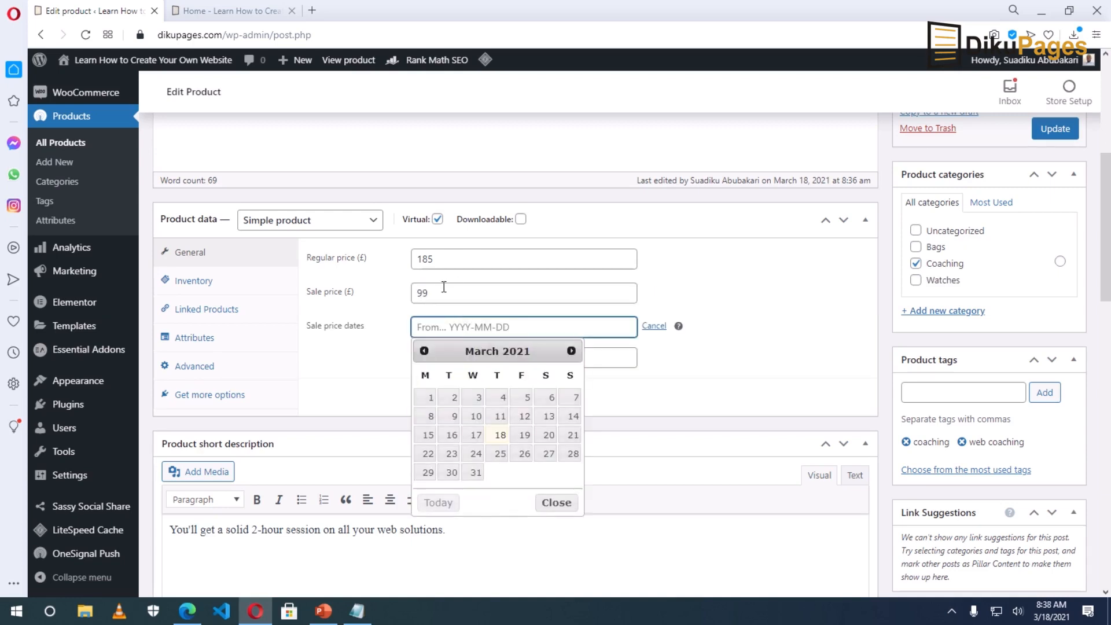
click(499, 435)
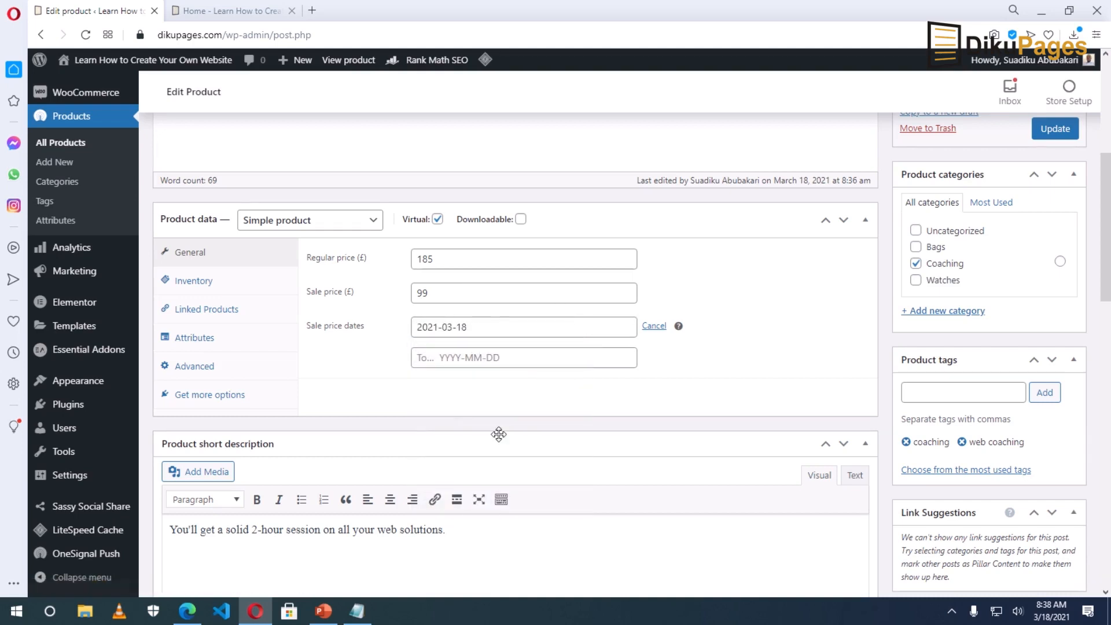
click(440, 357)
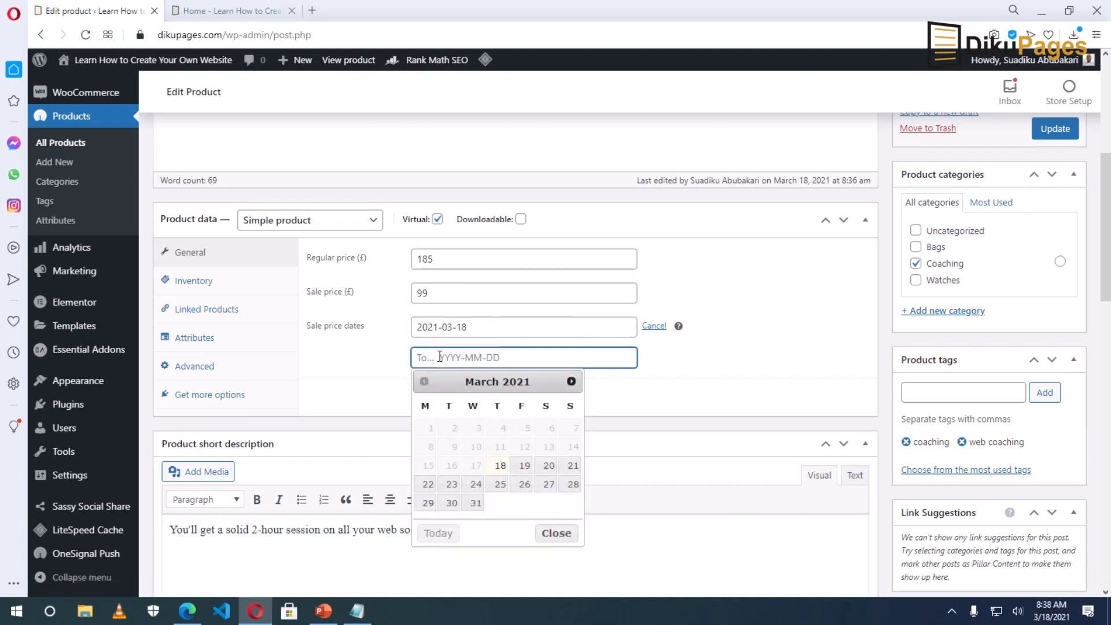
click(572, 382)
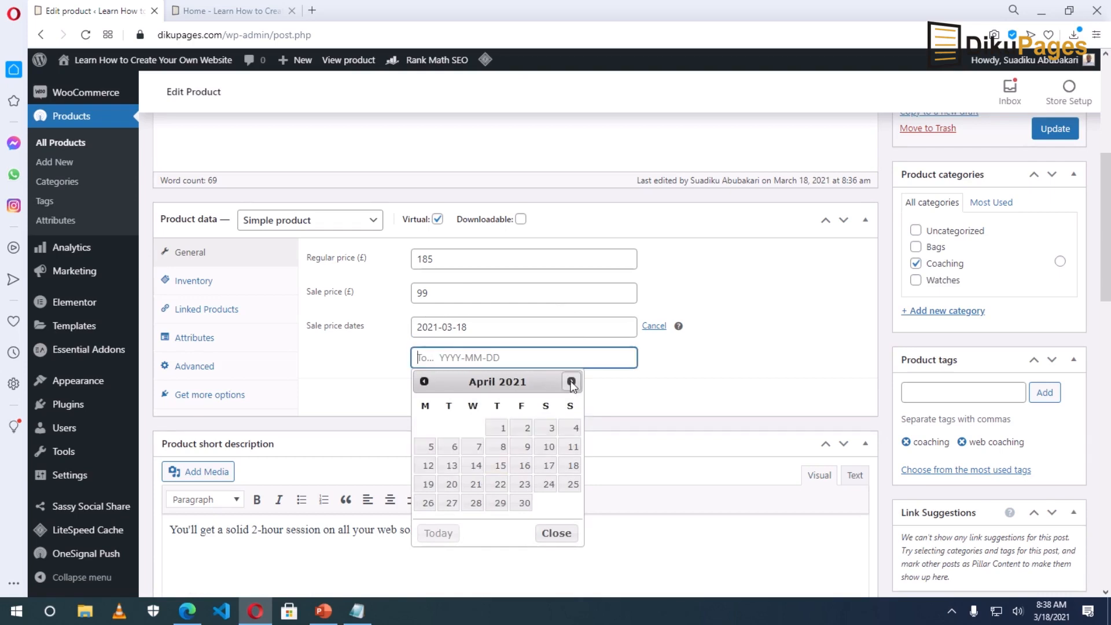
click(524, 503)
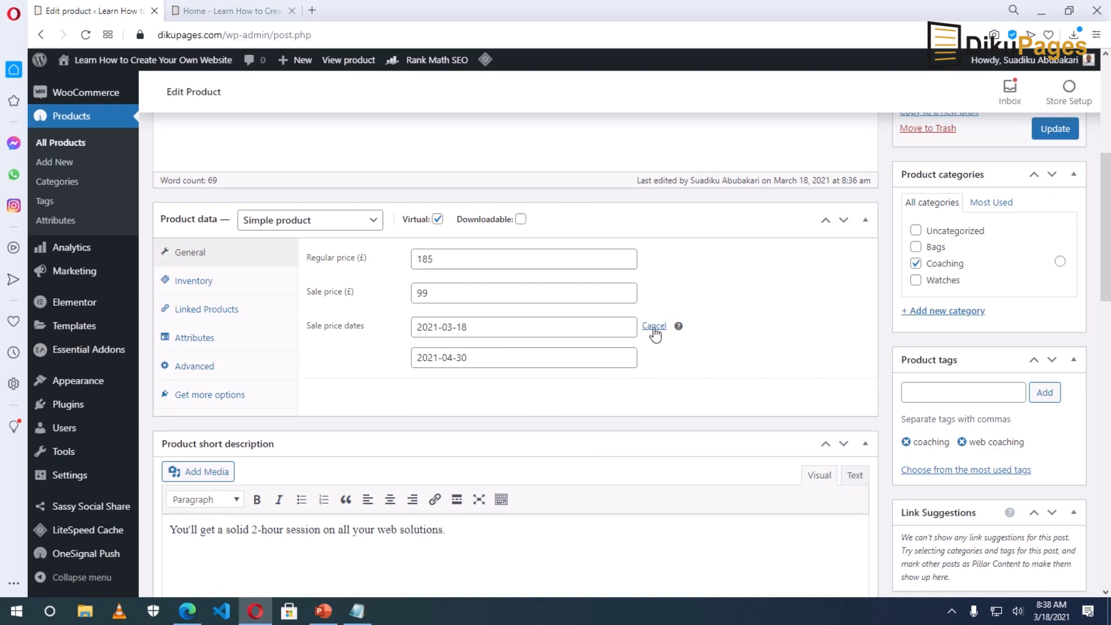
click(1057, 133)
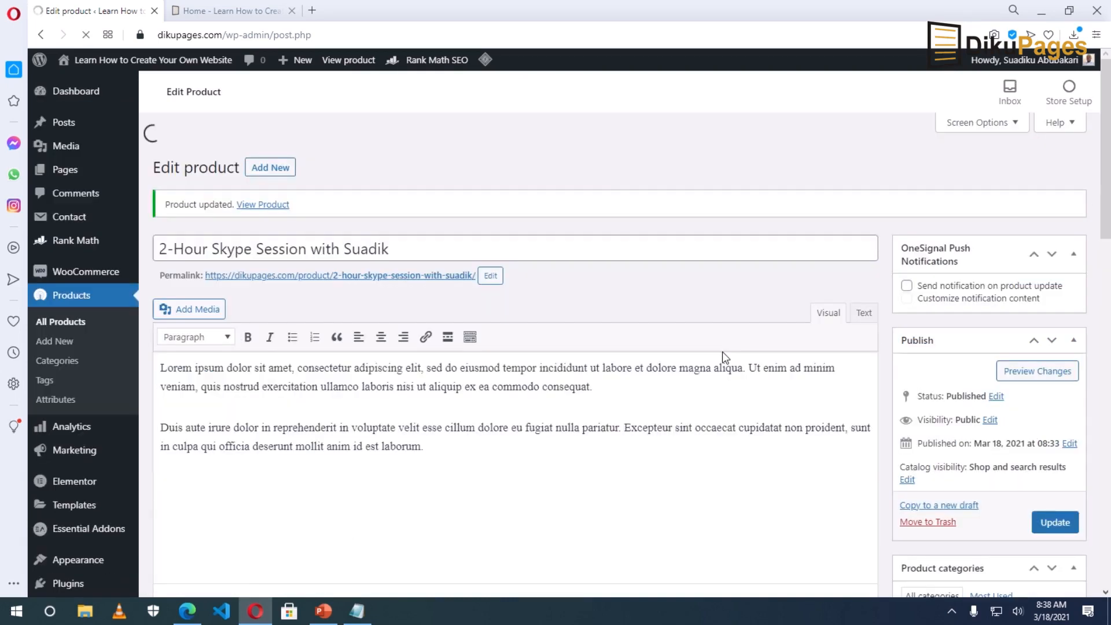
- Review the saved sale price and its end date, and open the product's store page
click(462, 307)
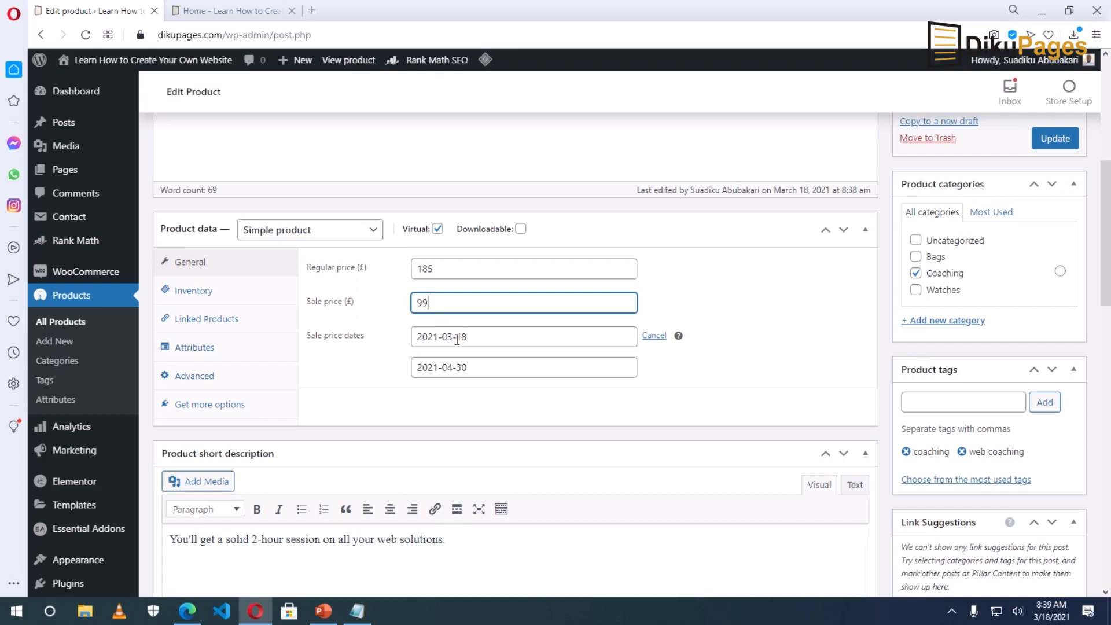
click(485, 368)
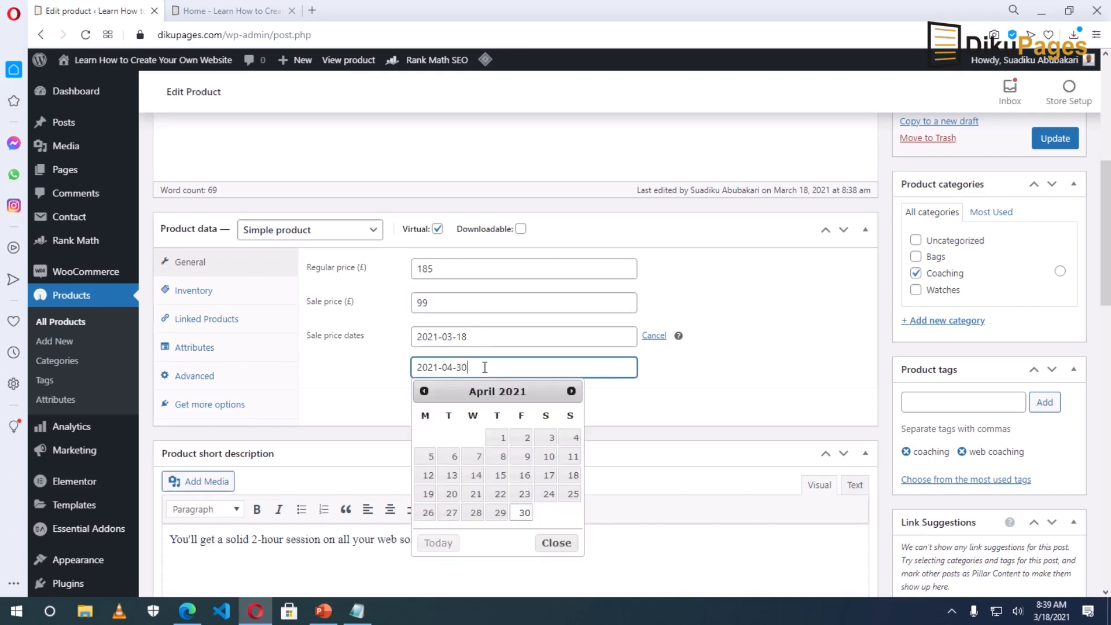
key(Return)
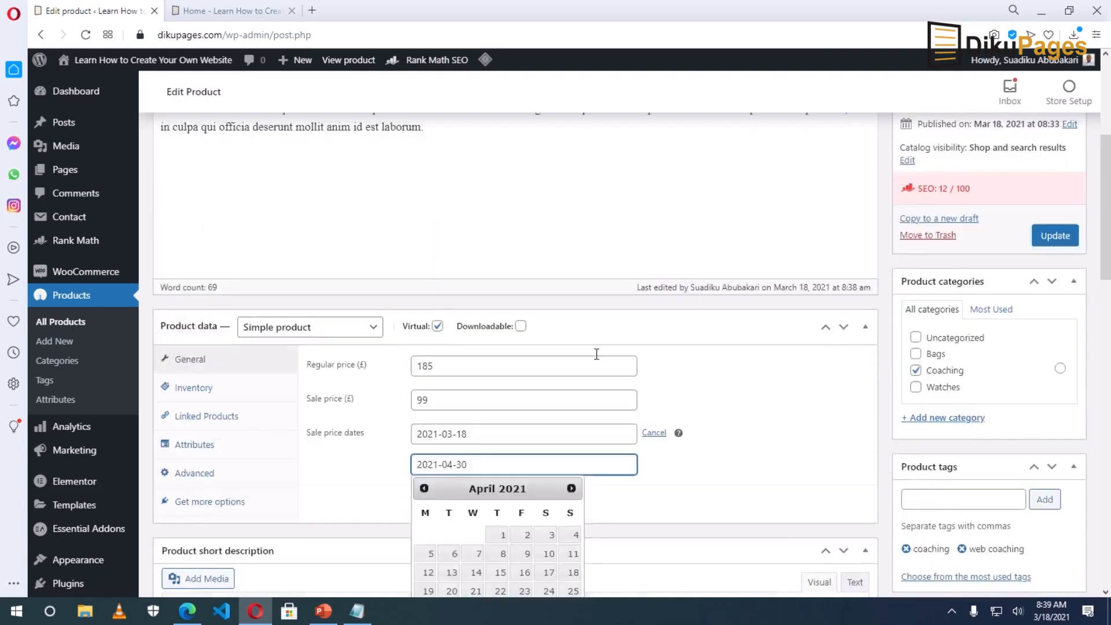
click(270, 183)
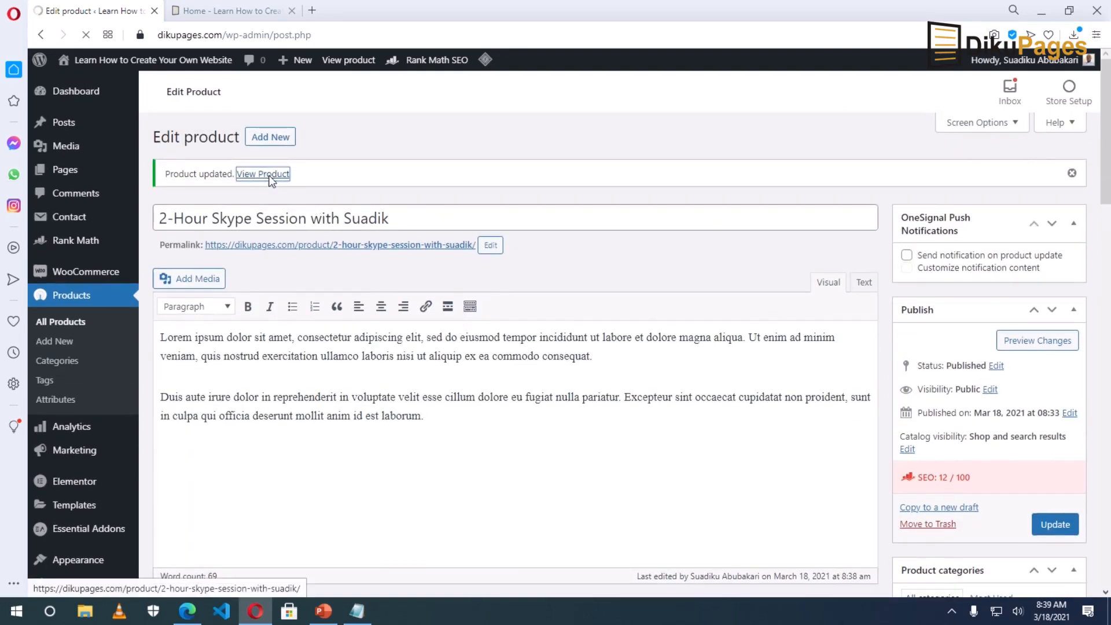